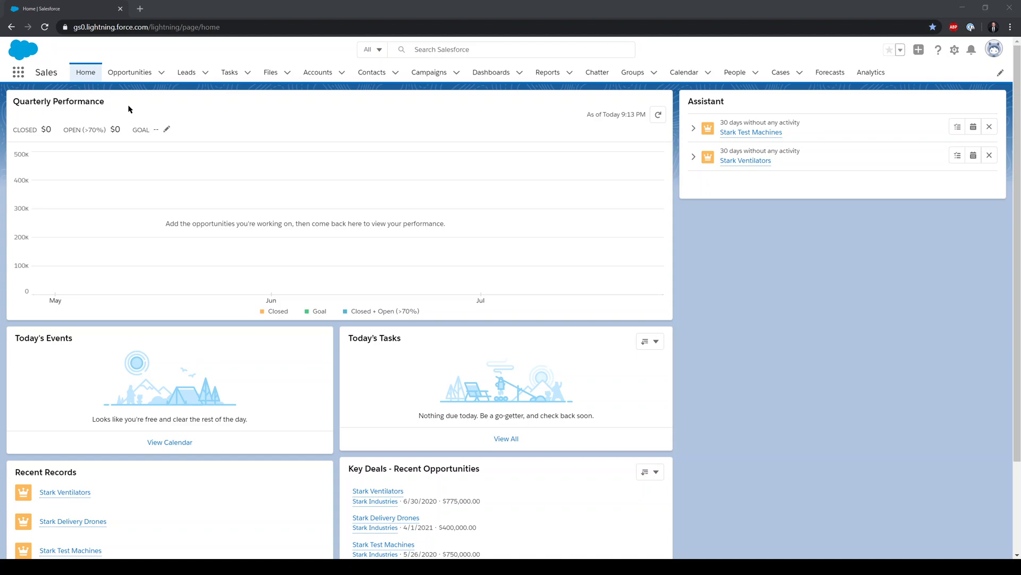
- Show the Recently Viewed opportunities list with the three Stark Industries opportunities
left_click(128, 77)
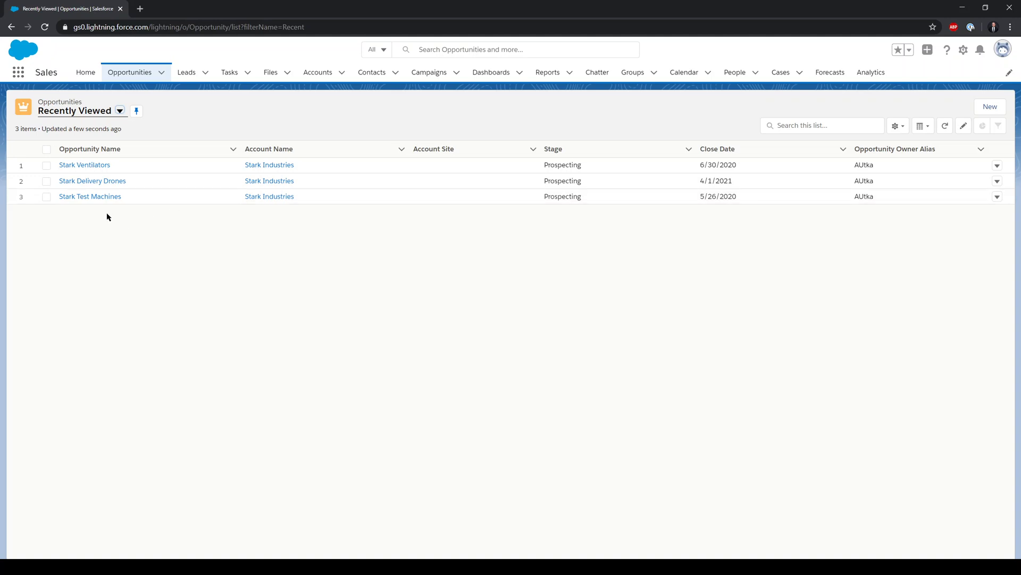
- Open the Stark Ventilators opportunity and save it unchanged to fire the flow
left_click(90, 165)
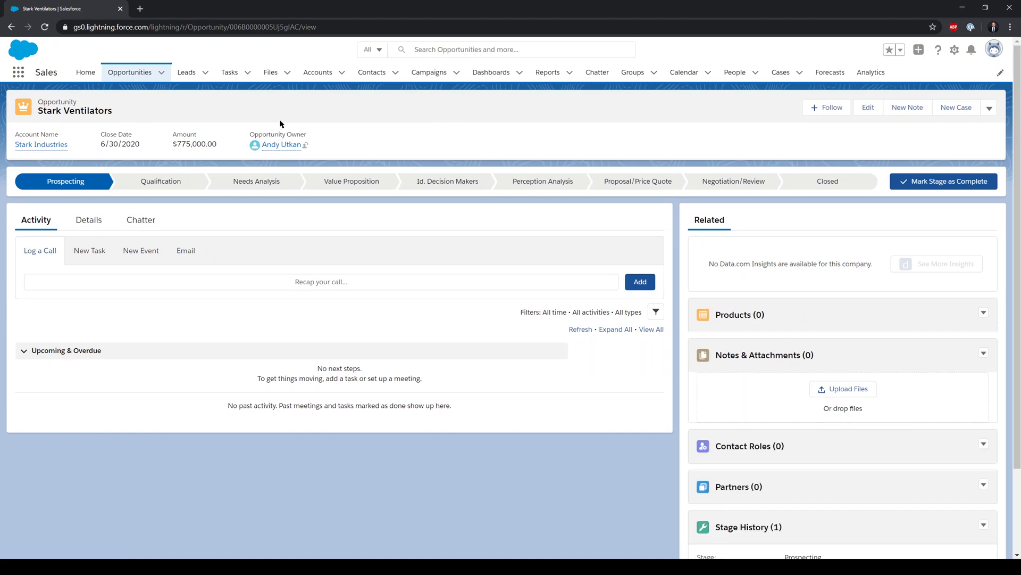
left_click(868, 108)
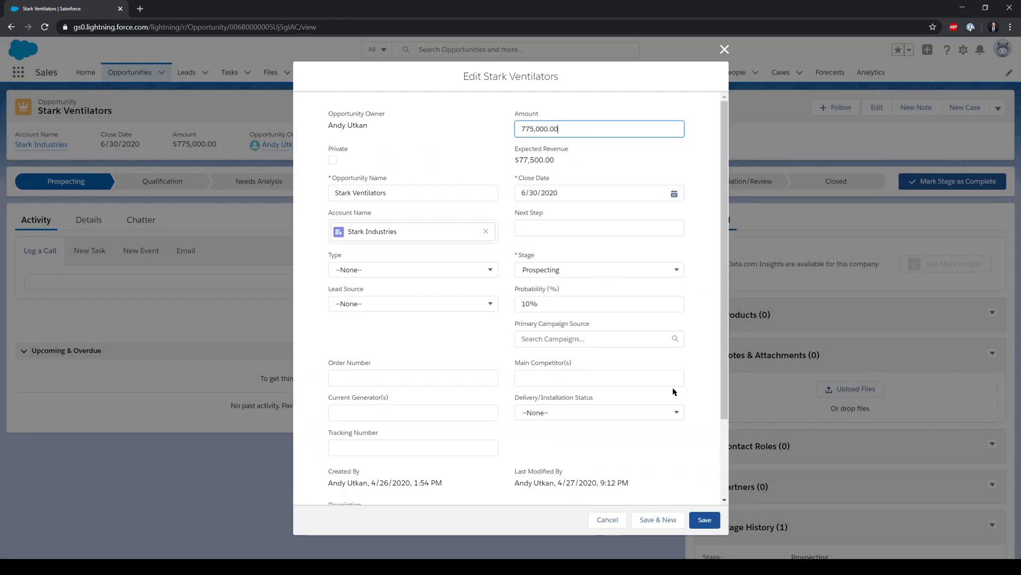
left_click(706, 520)
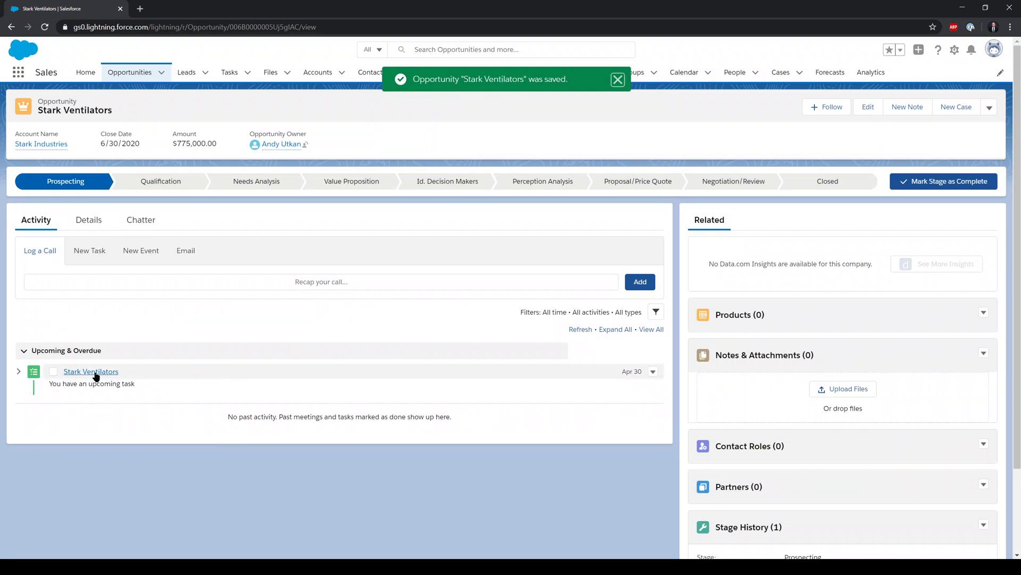
- Open the Stark Ventilators task and review its 4/30/2020 due date and follow-up comment
left_click(96, 374)
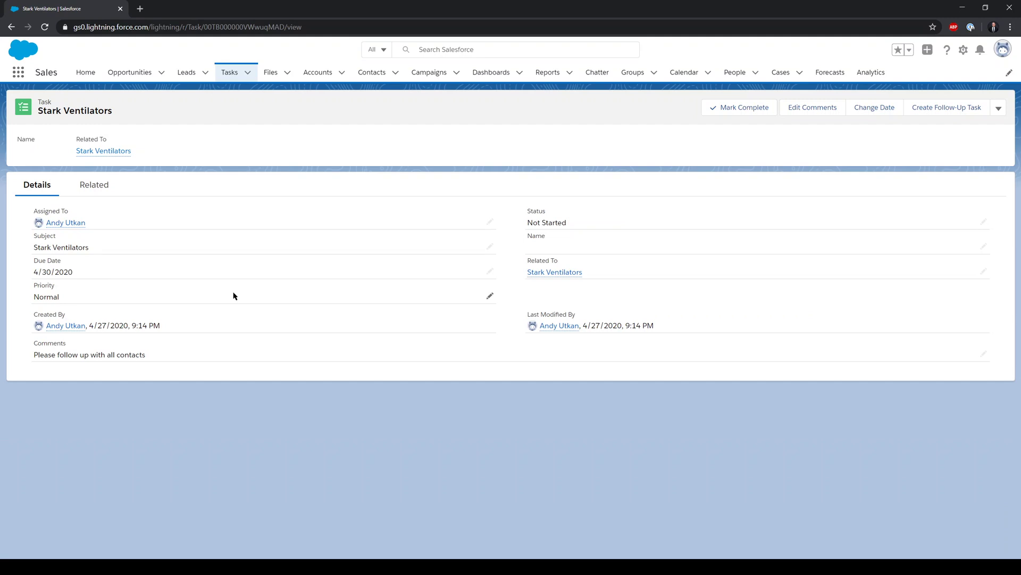
mouse_move(554, 274)
left_click_drag(148, 358, 34, 355)
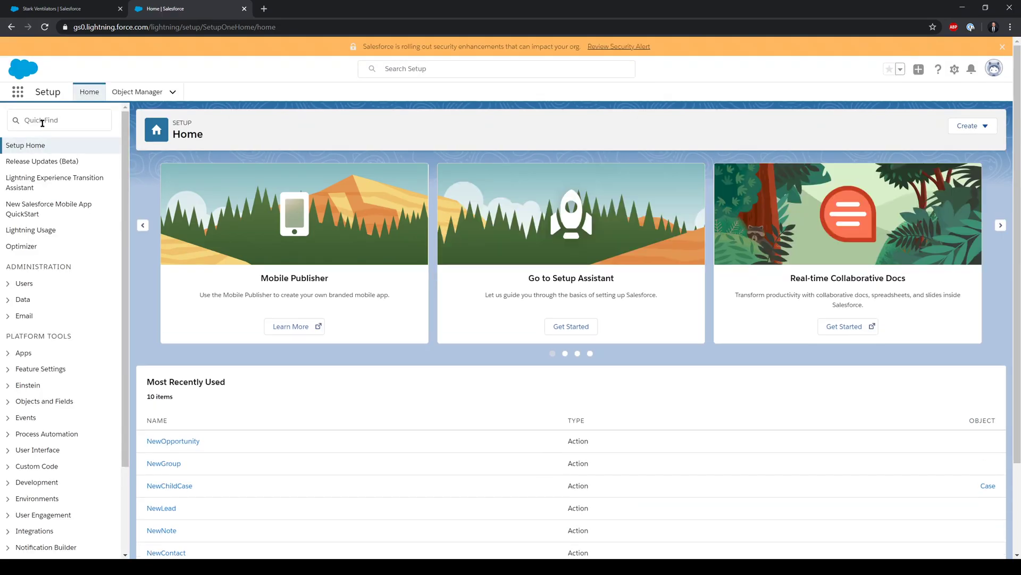
- Find Flows through Setup Quick Find and deactivate the CreateOpportunityTask flow
left_click(43, 122)
type("flow")
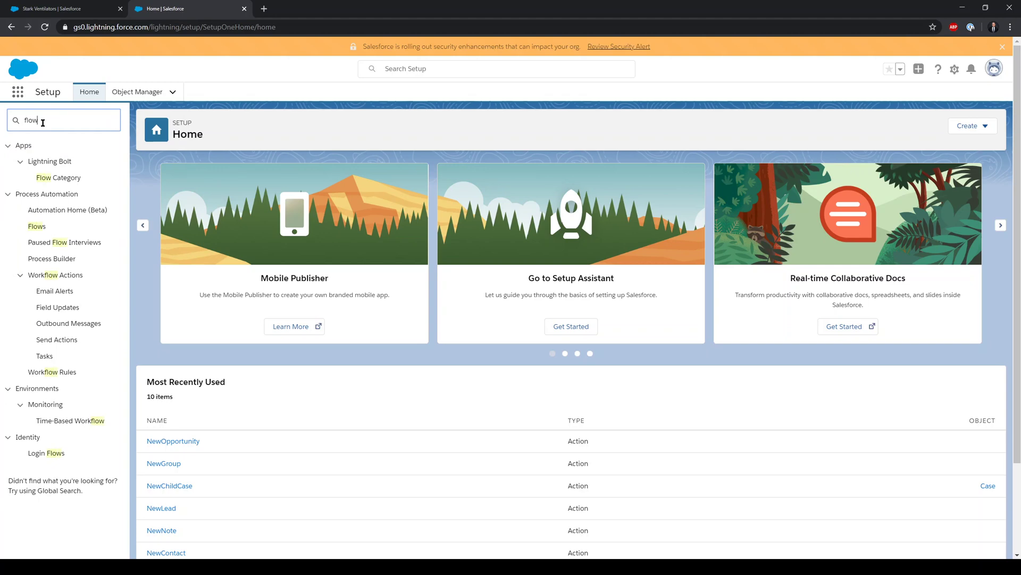
left_click(43, 228)
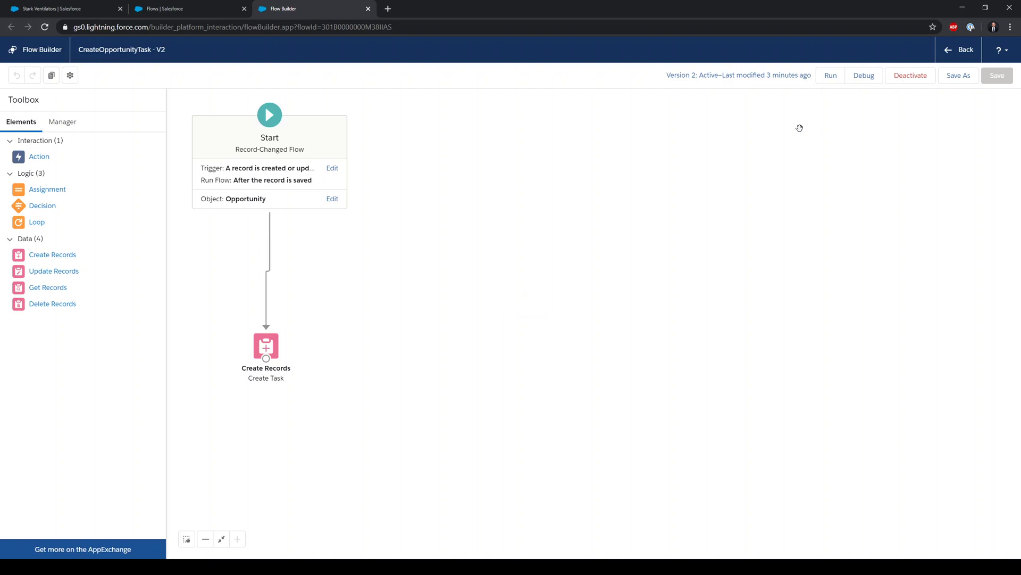
left_click(917, 80)
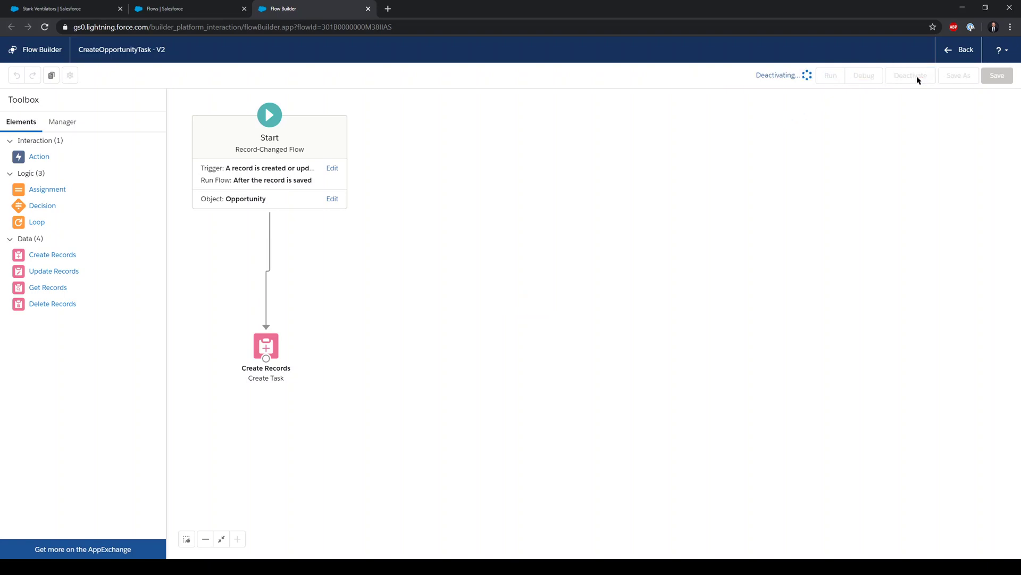
left_click(949, 50)
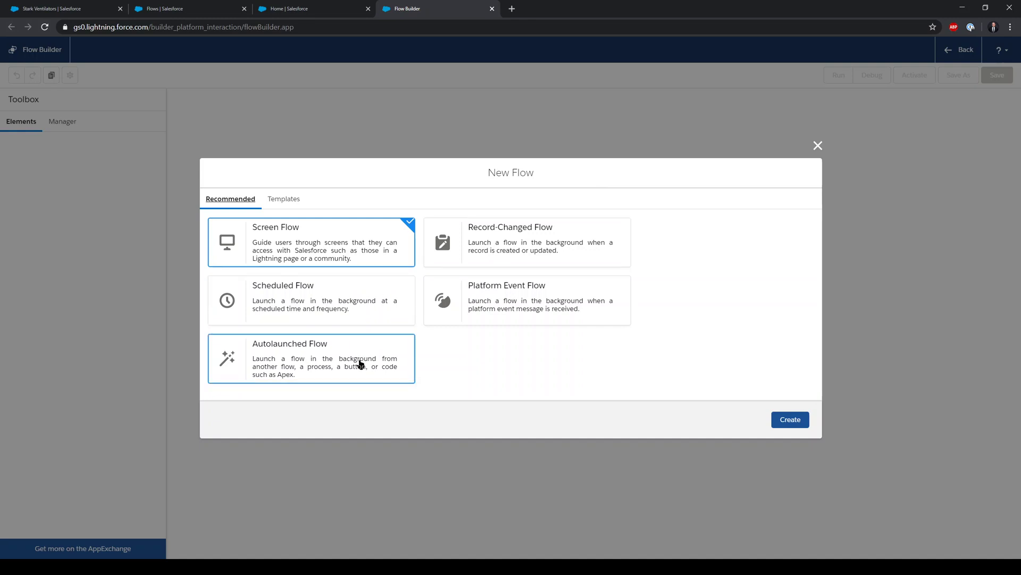
- Create a new Record-Changed Flow
left_click(485, 244)
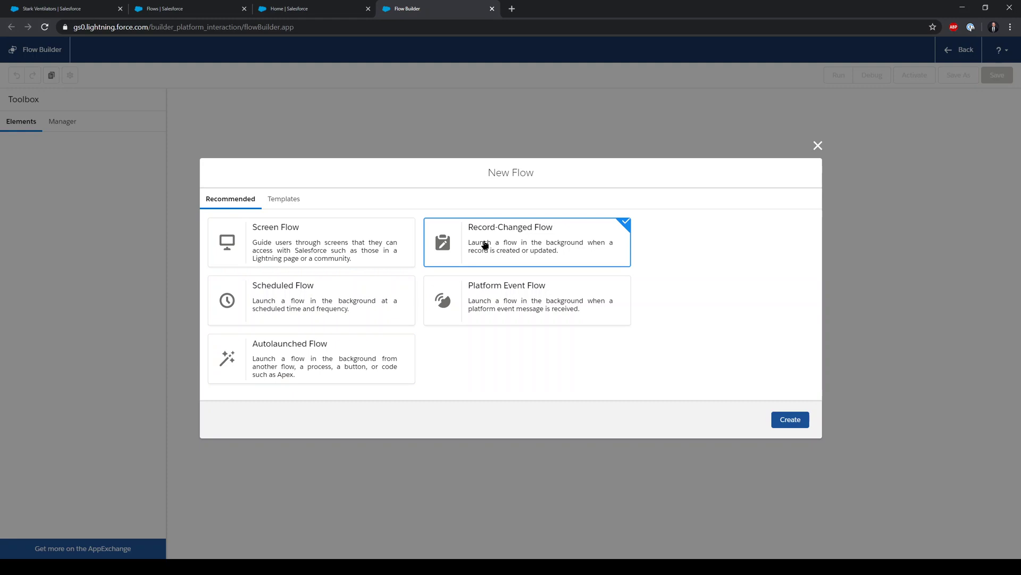
left_click(787, 423)
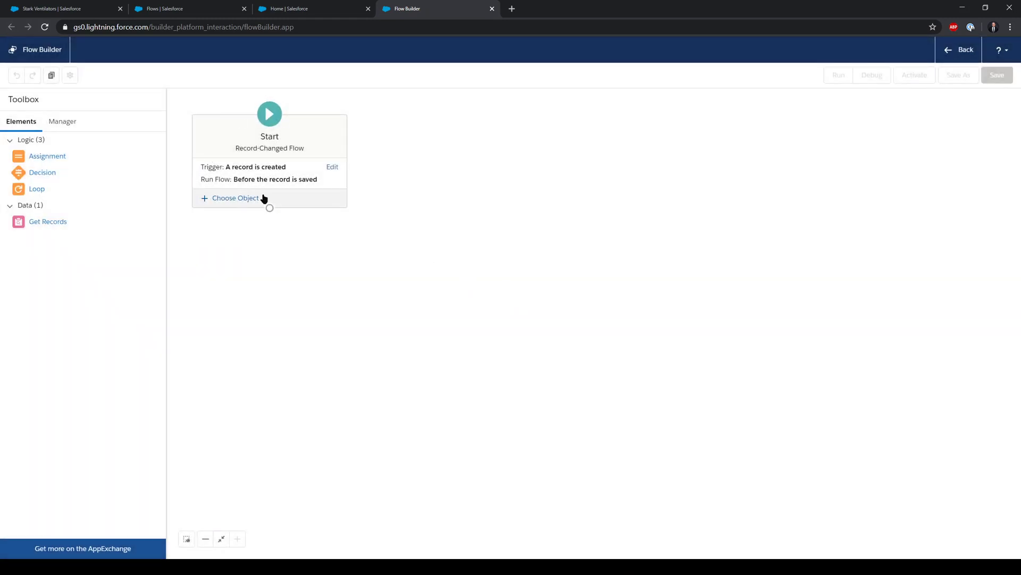
- Set the Start trigger to run when a record is created or updated, after save
left_click(329, 167)
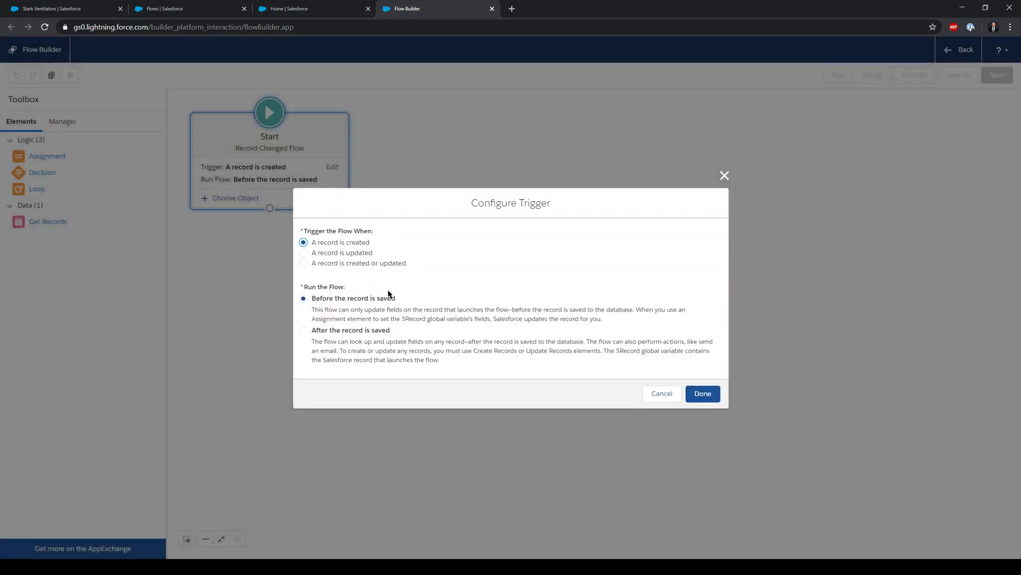
left_click(304, 264)
left_click(303, 331)
left_click(703, 394)
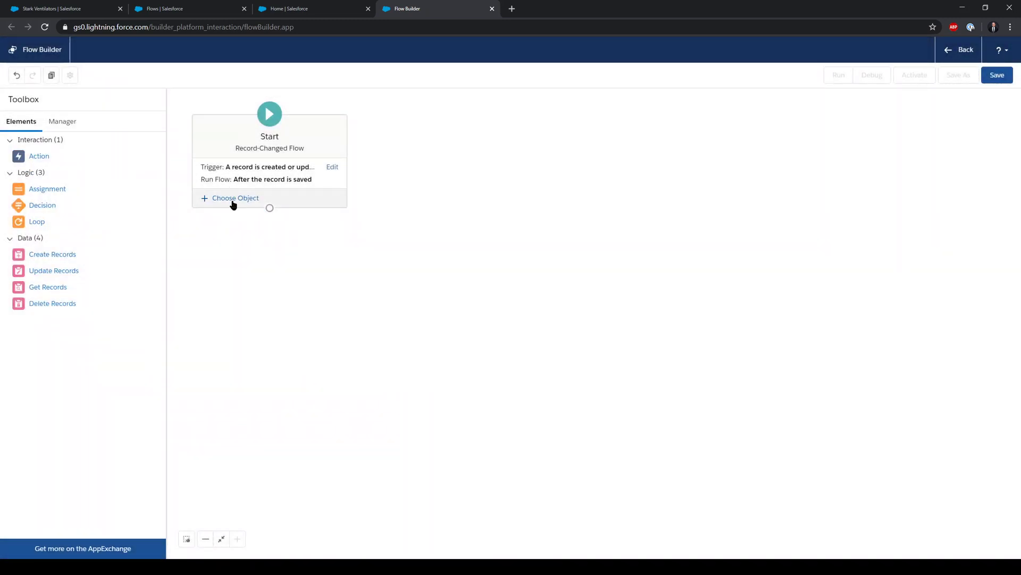
- Choose Opportunity as the flow's triggering object
left_click(233, 200)
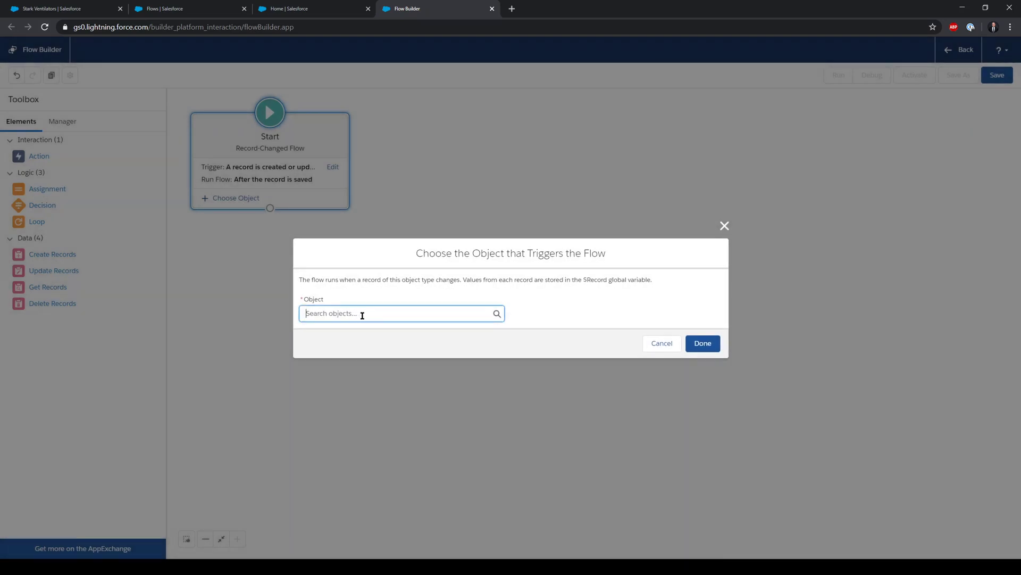
type("Opp")
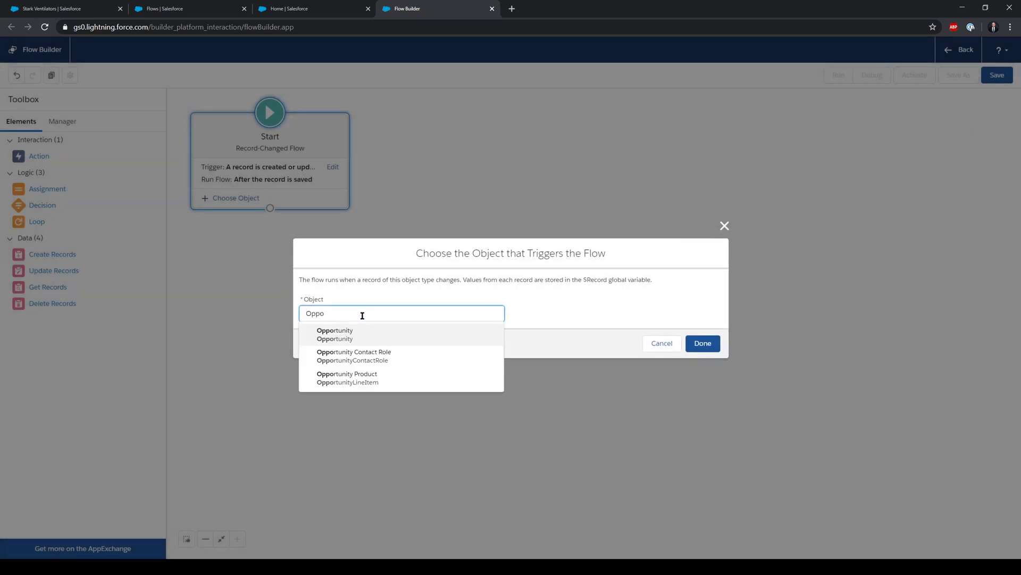
type("o")
left_click(371, 335)
left_click(703, 343)
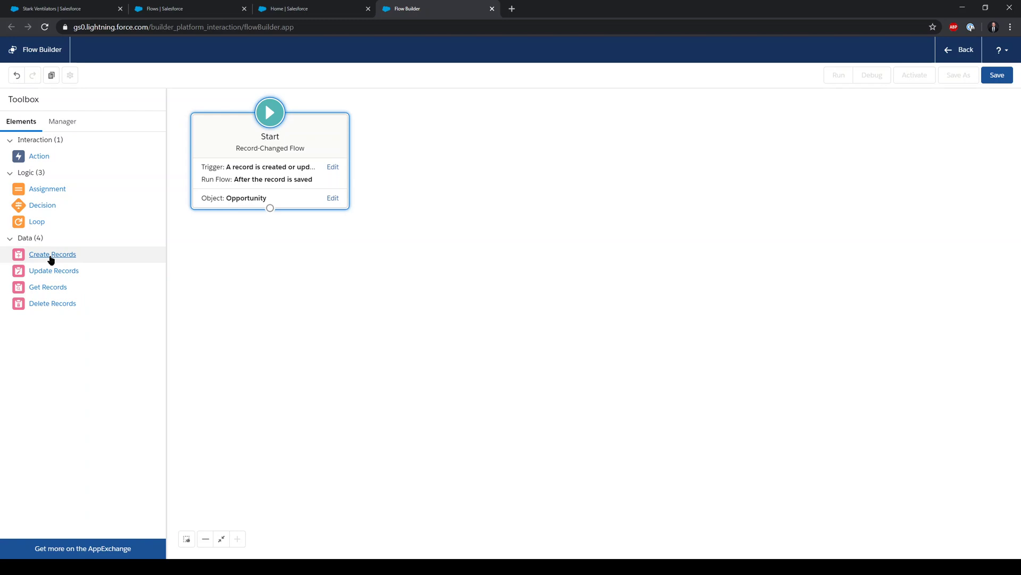
- Add a Create Records element 'Create Task' making one Task from separate resources
left_click_drag(52, 259, 263, 265)
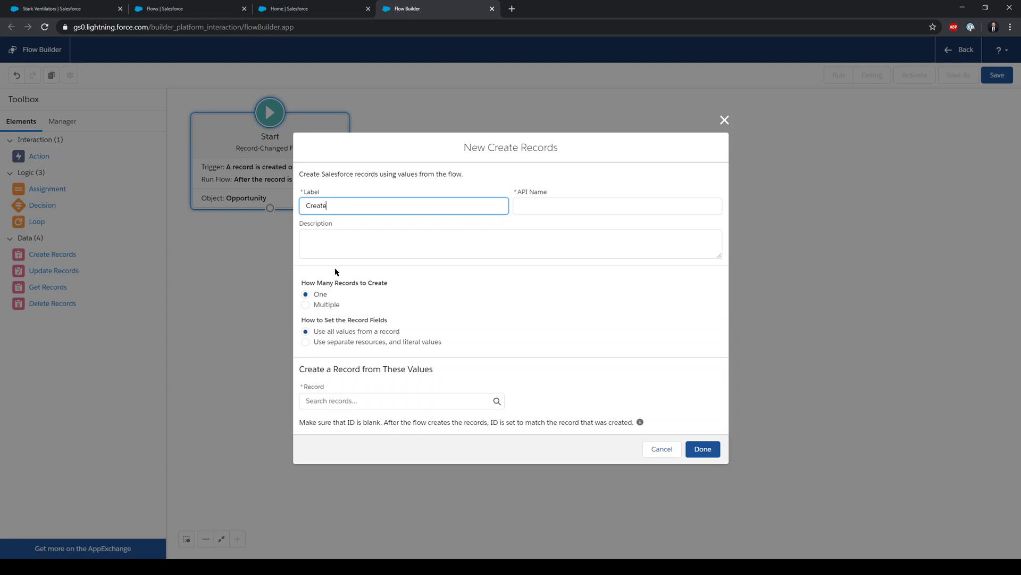
type("Create Task")
left_click(555, 214)
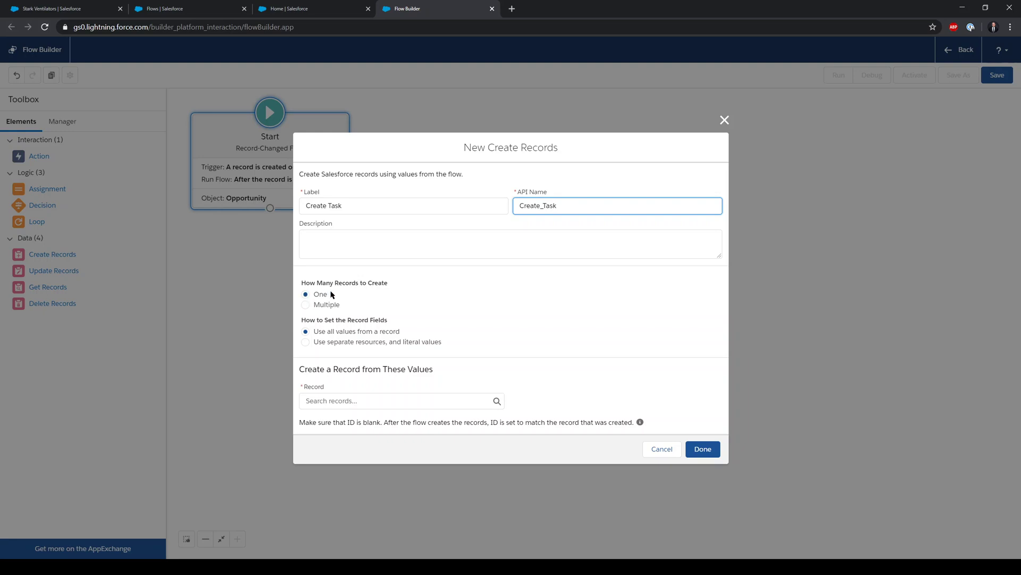
left_click(305, 342)
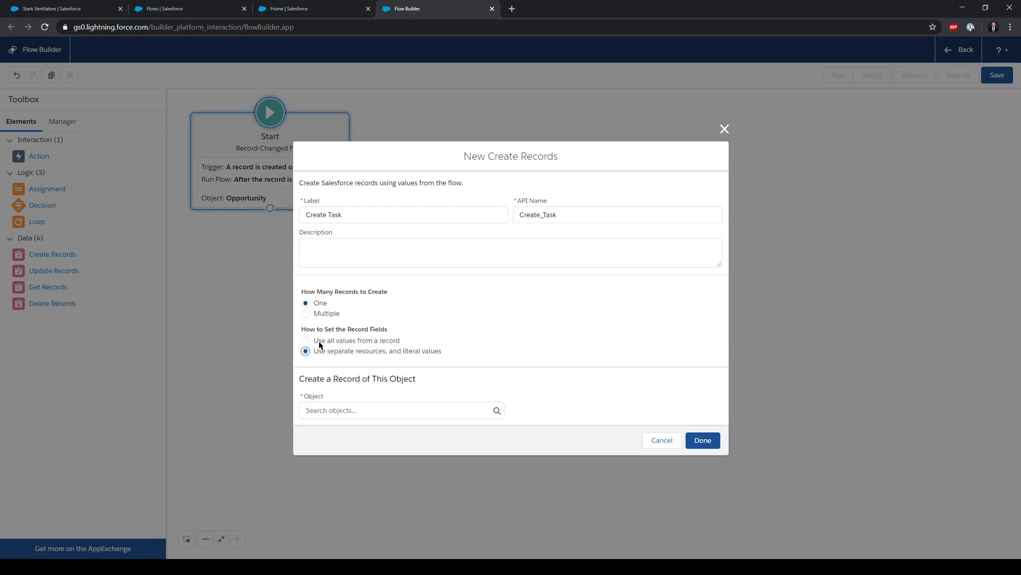
left_click(431, 412)
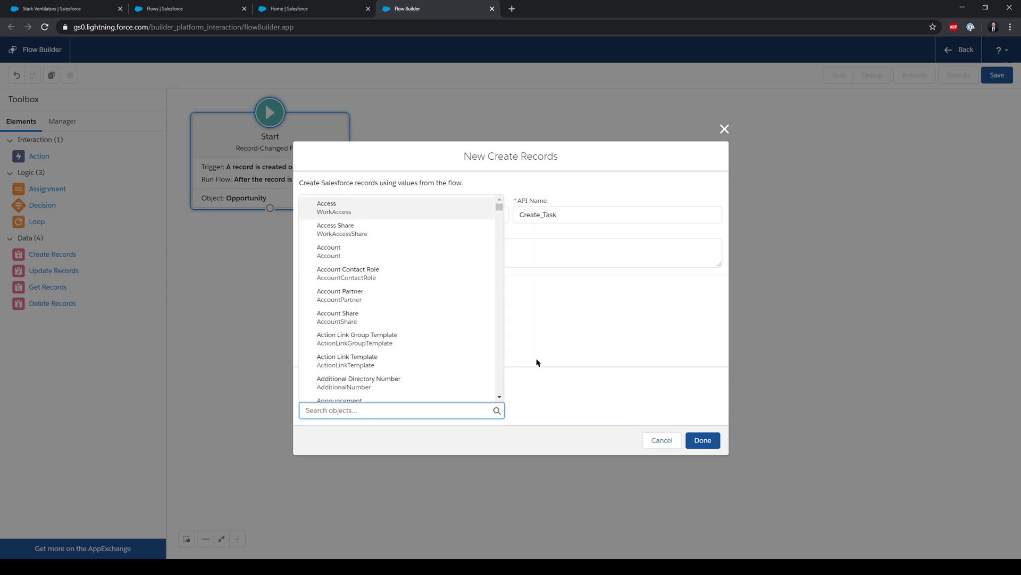
type("What")
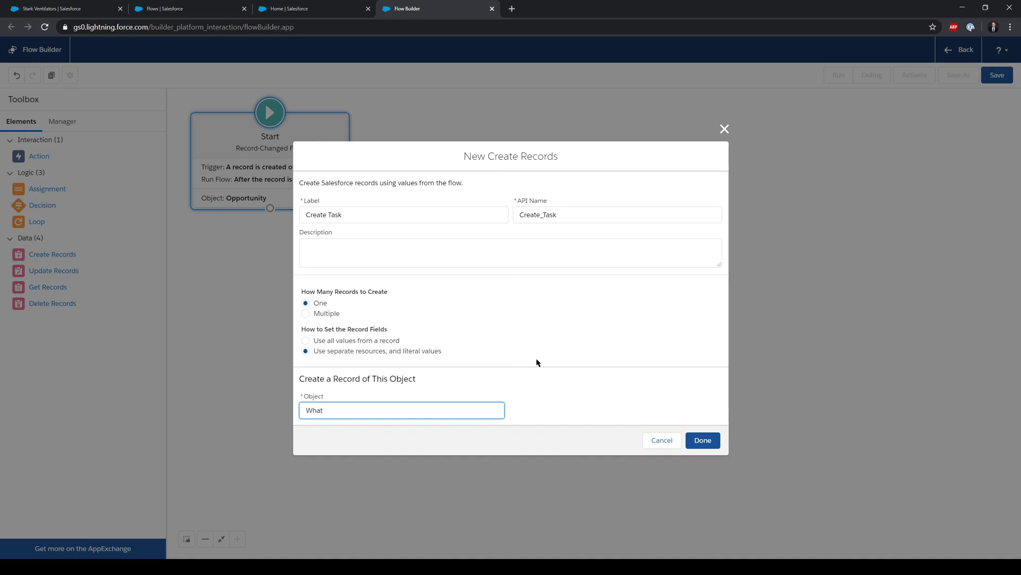
double_click(322, 411)
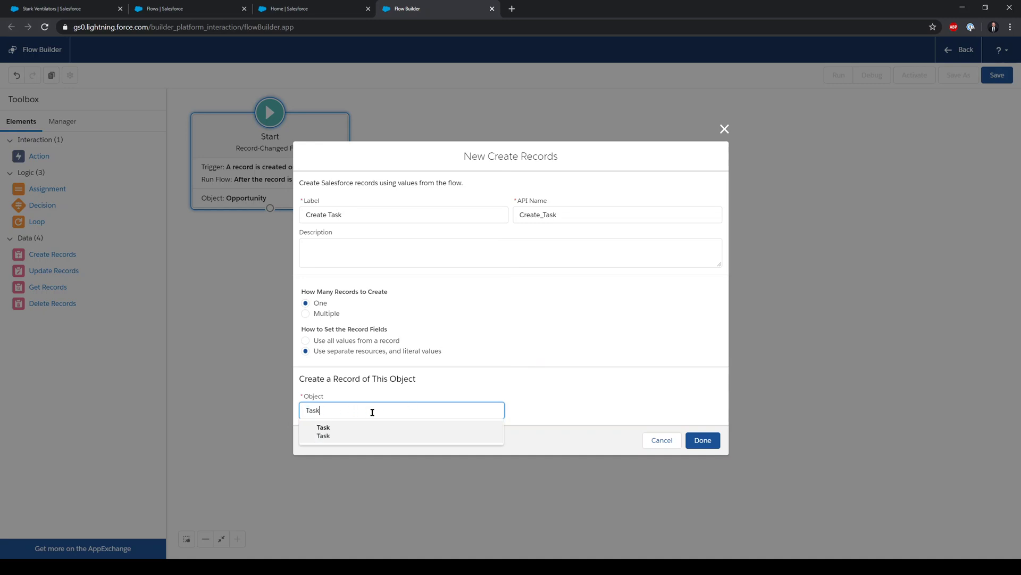
left_click(373, 432)
- Set the Task's WhatId to {!$Record.Id}
left_click(406, 419)
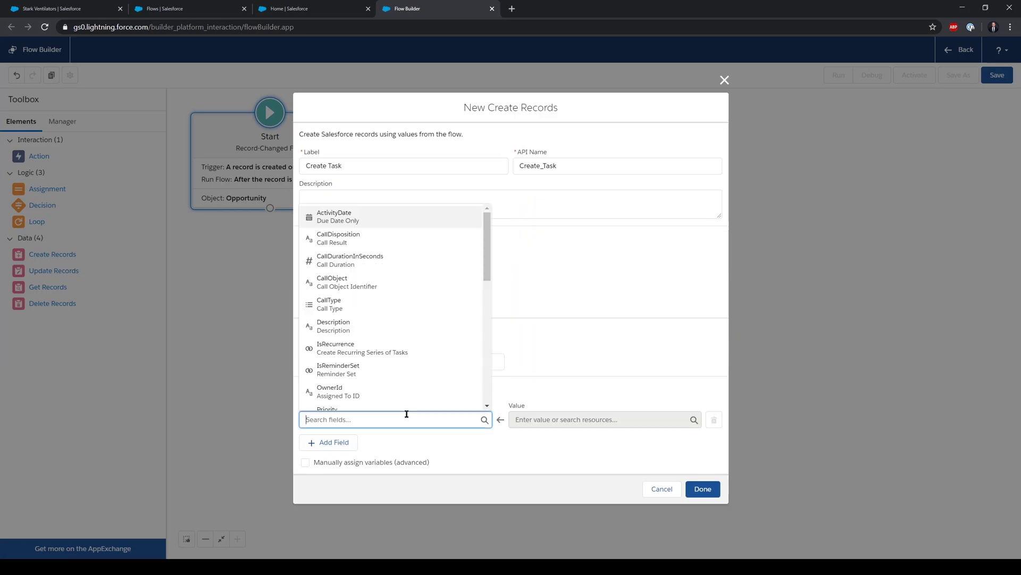
type("What")
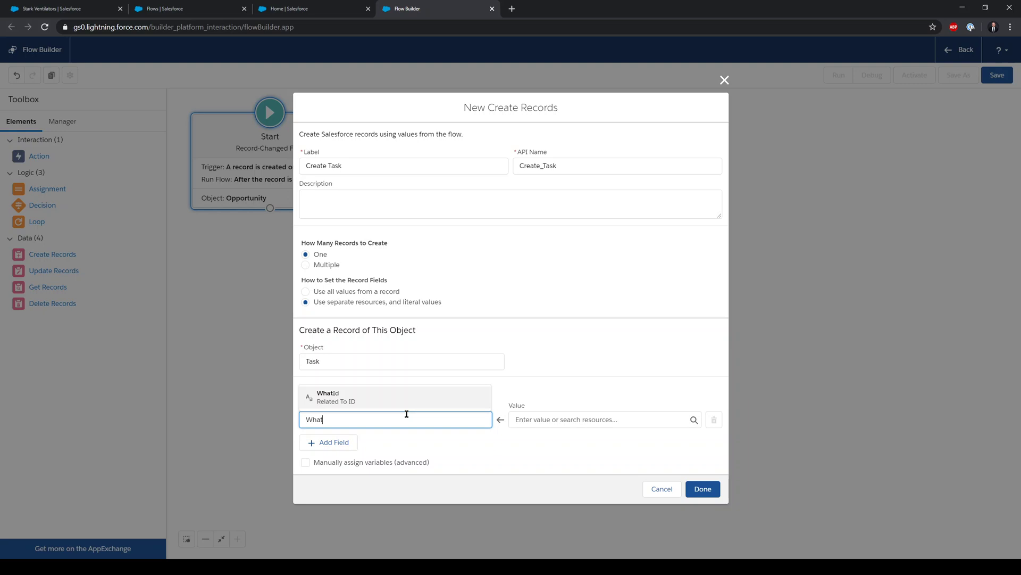
left_click(402, 397)
left_click(540, 419)
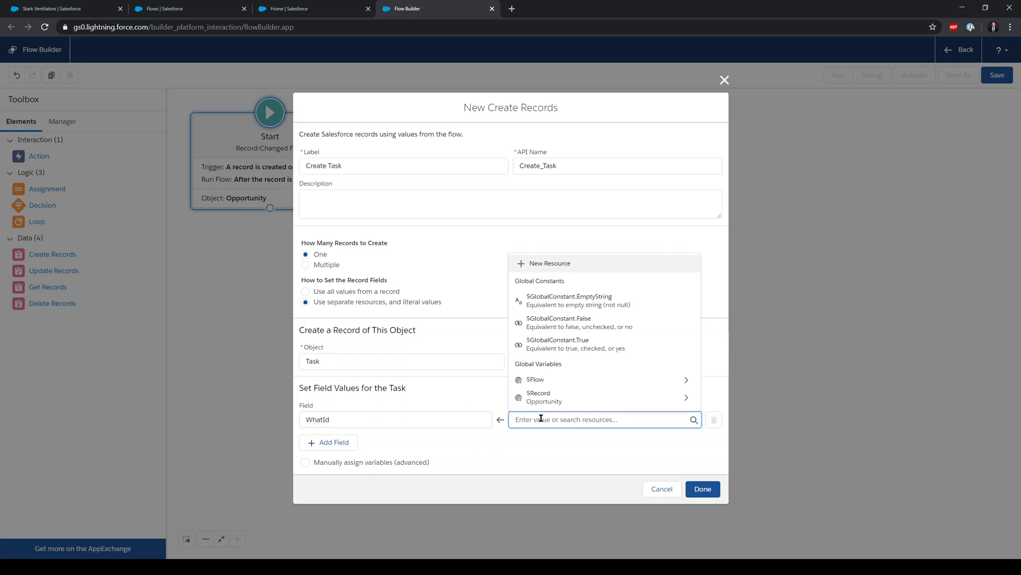
type("Re")
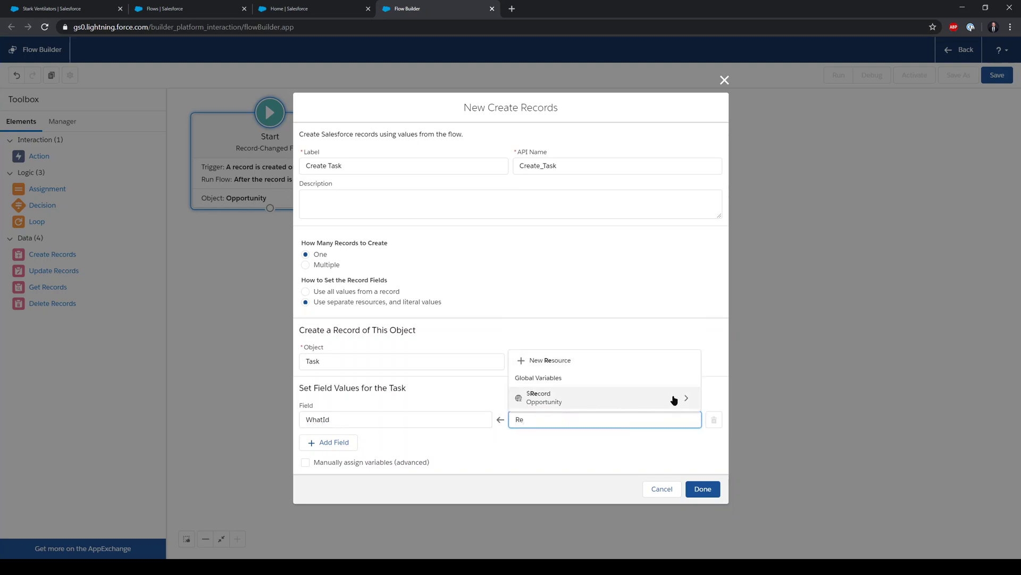
left_click(674, 400)
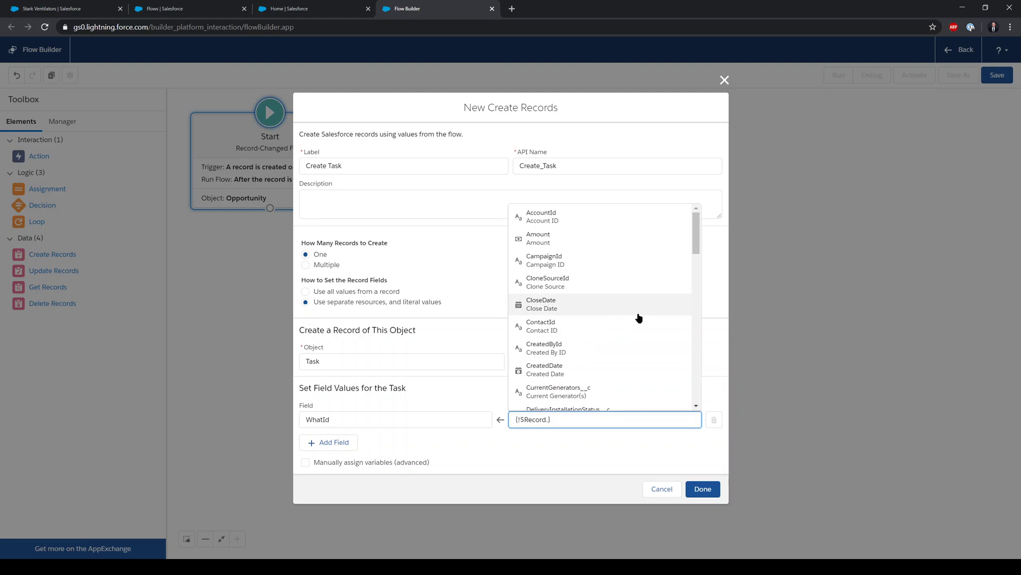
type("id")
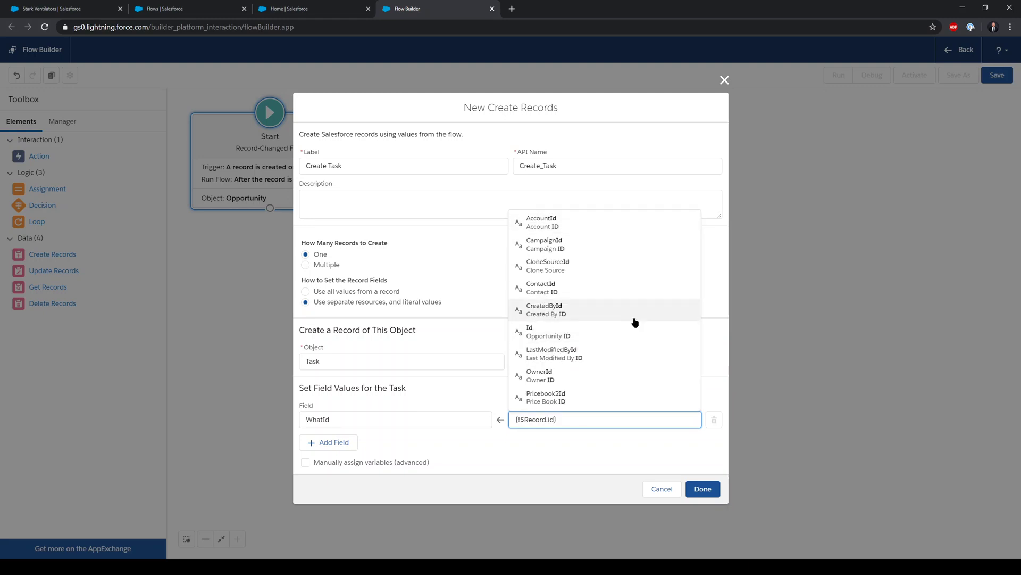
left_click(632, 332)
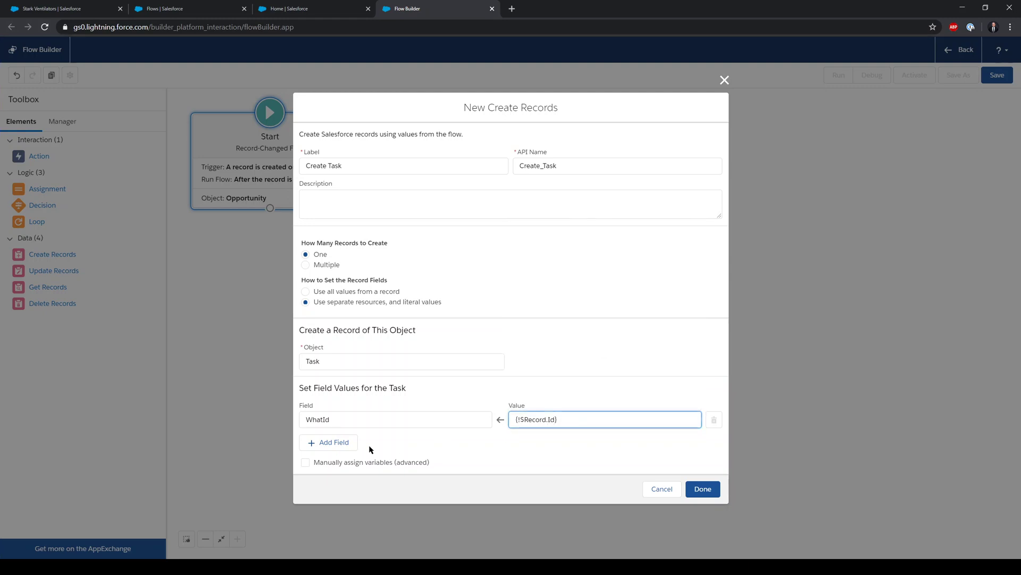
- Set the Task's OwnerId to {!$Record.CreatedById}
left_click(350, 439)
left_click(350, 436)
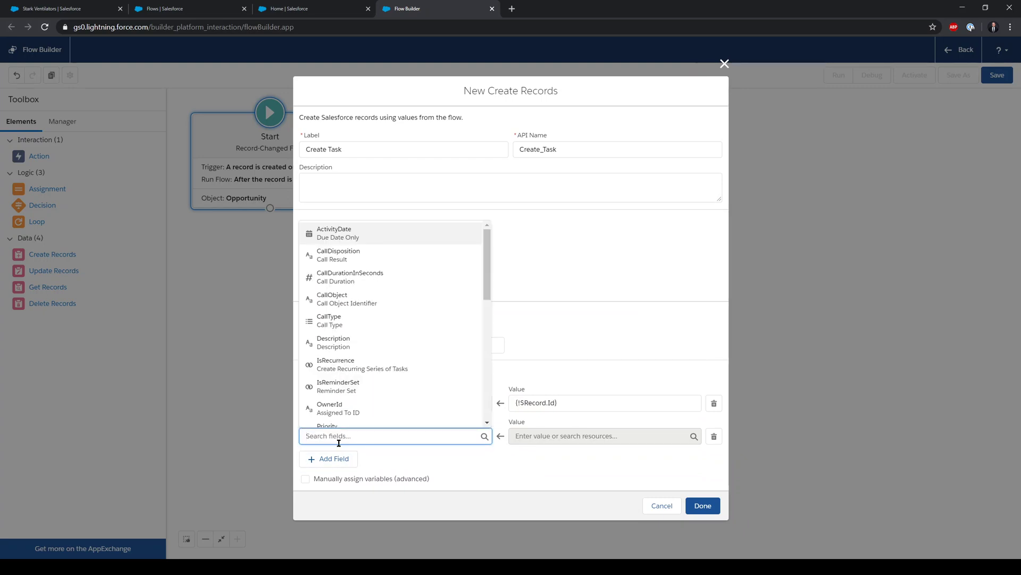
type("Owner")
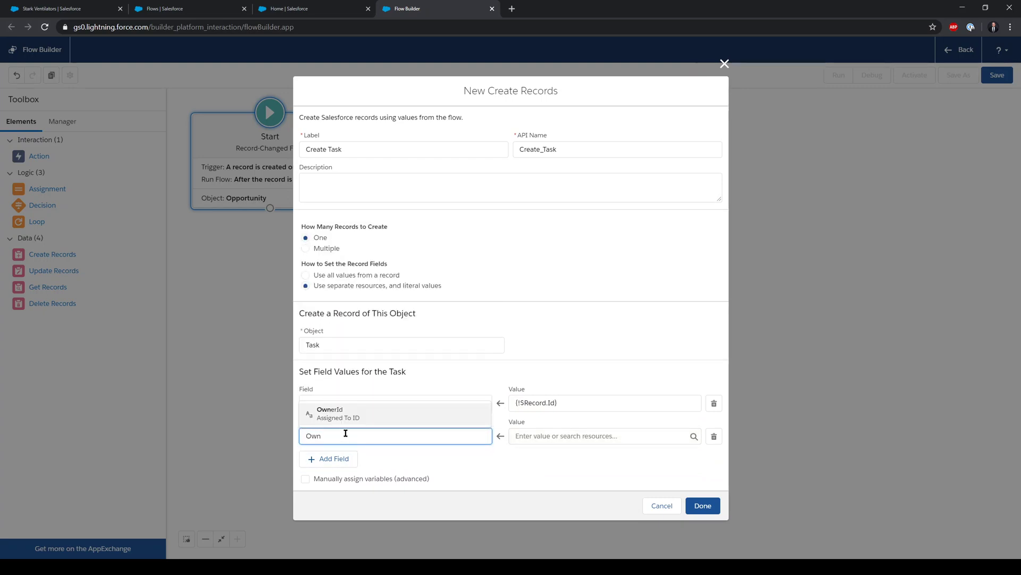
left_click(367, 417)
left_click(542, 435)
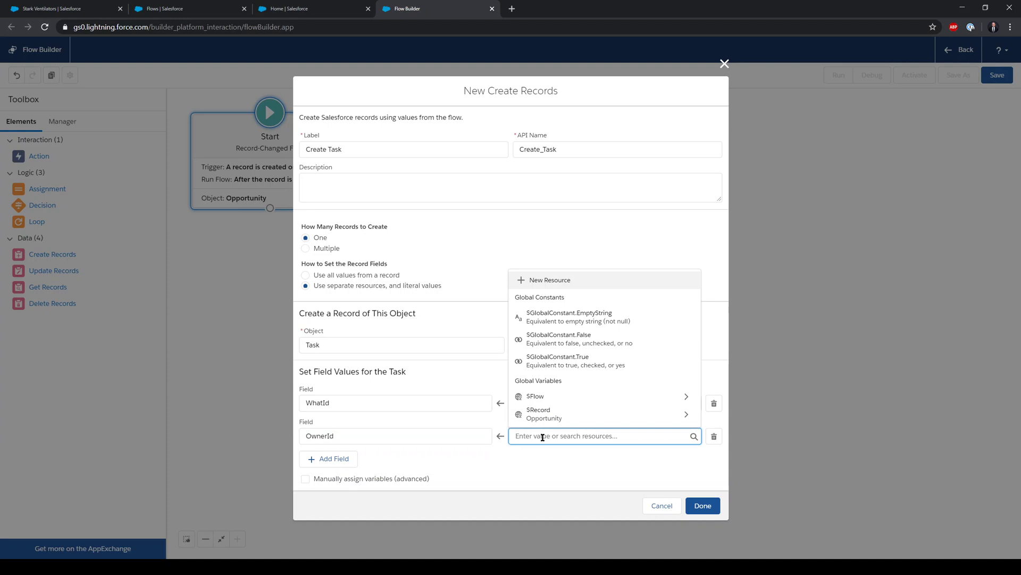
type("rec")
left_click(585, 420)
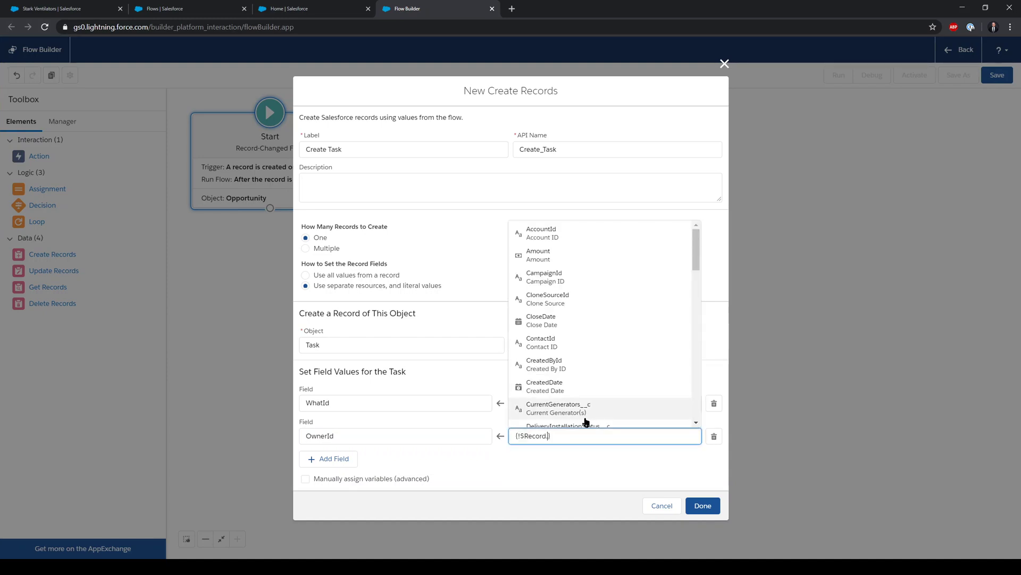
type("cre")
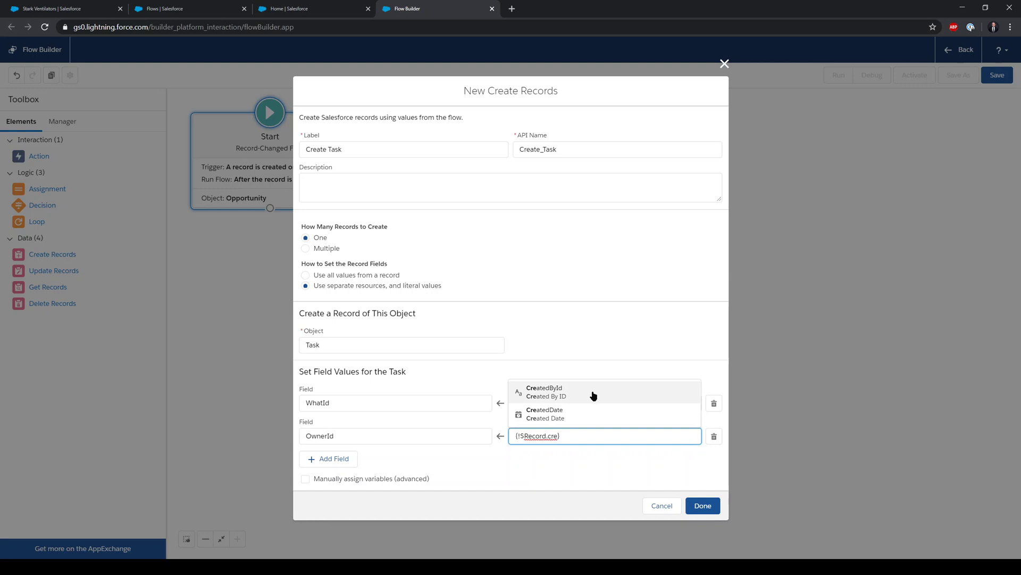
left_click(593, 394)
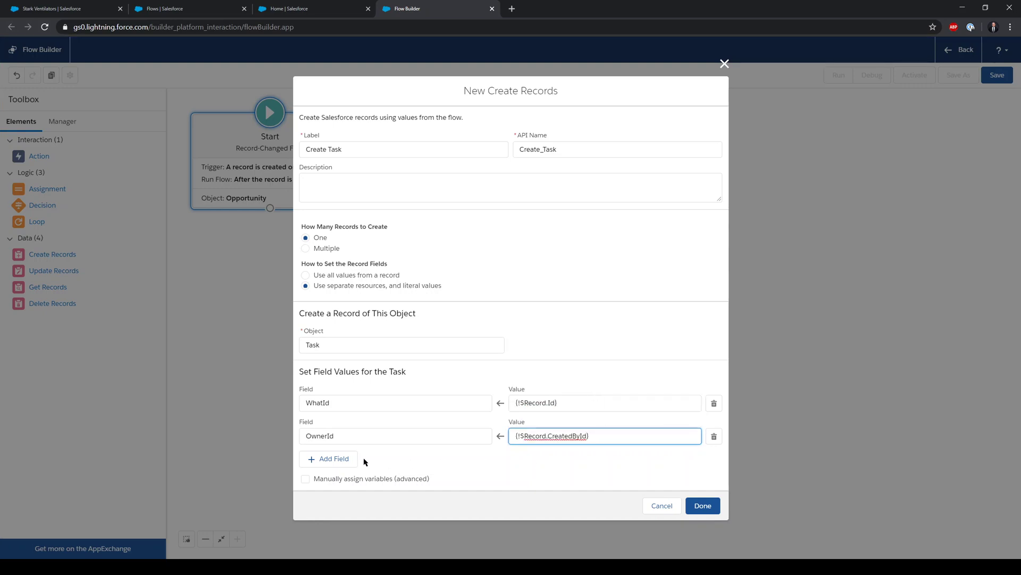
- Set the Task's Subject to {!$Record.Name}
left_click(349, 466)
left_click(393, 456)
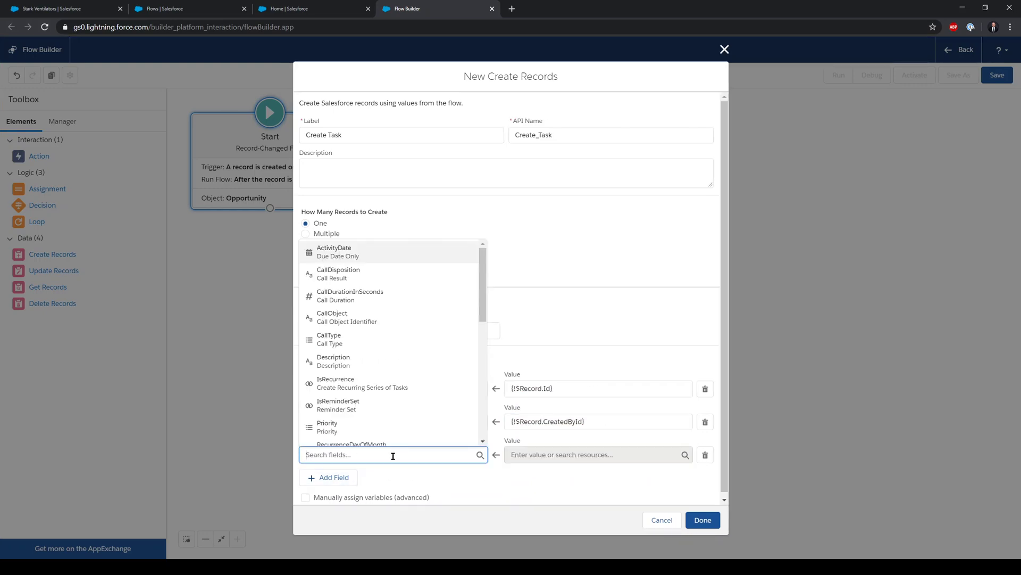
type("Subj")
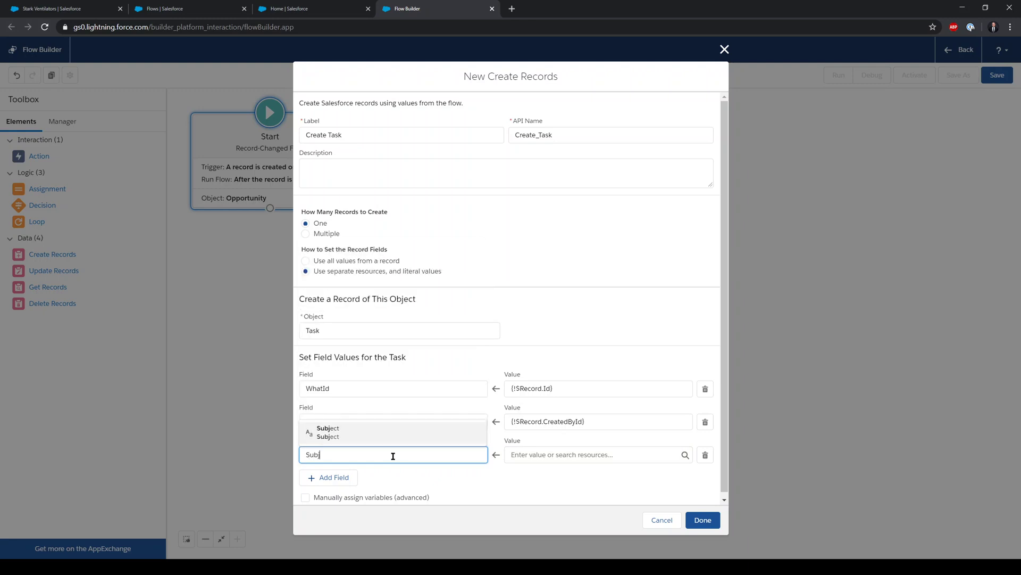
left_click(424, 433)
left_click(564, 455)
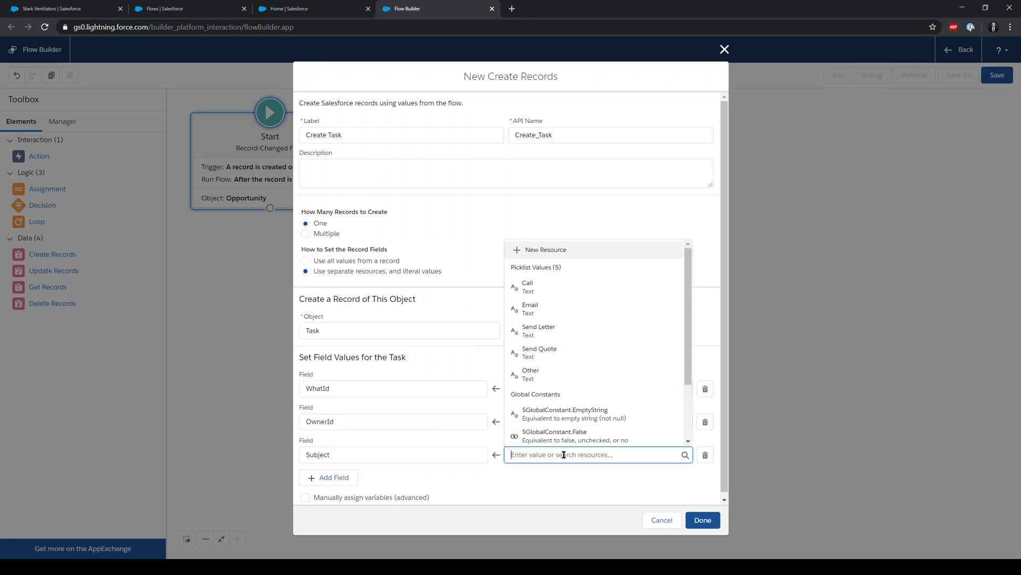
type("rec")
left_click(641, 433)
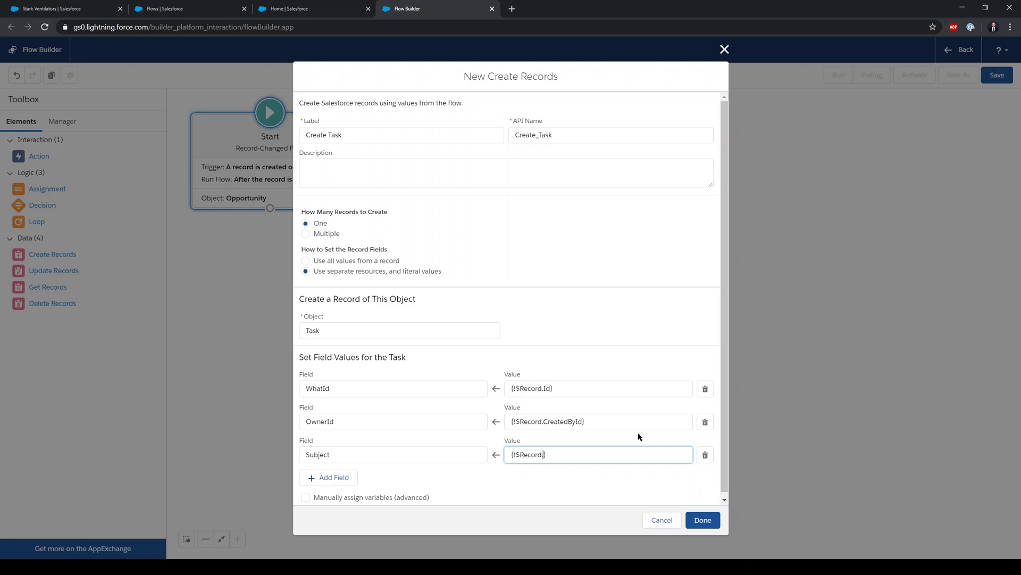
type("name")
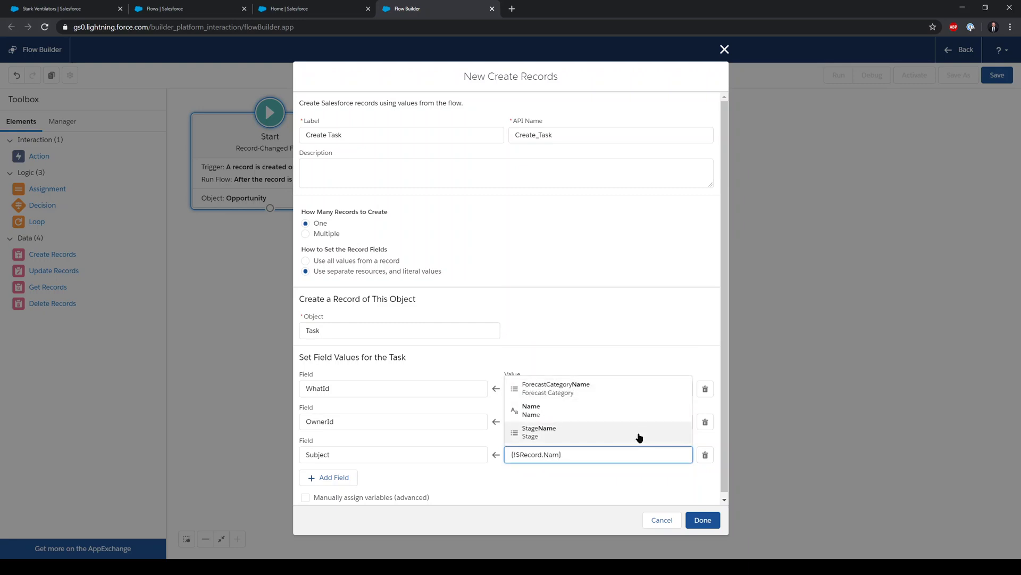
left_click(636, 432)
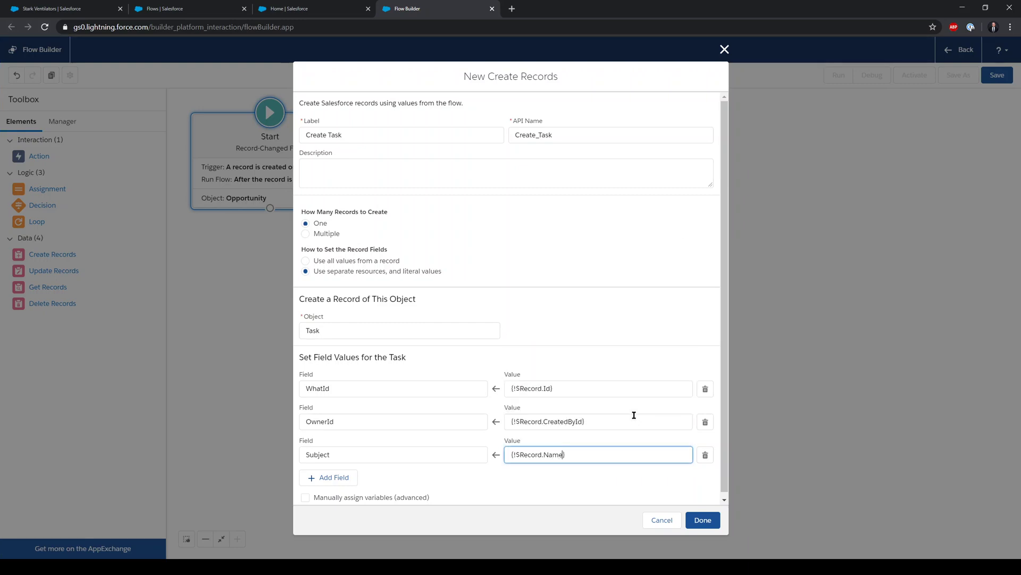
- Set the Task's Description to 'Please follow up with all contacts'
left_click(349, 479)
scroll(439, 407, "down", 1)
left_click(405, 450)
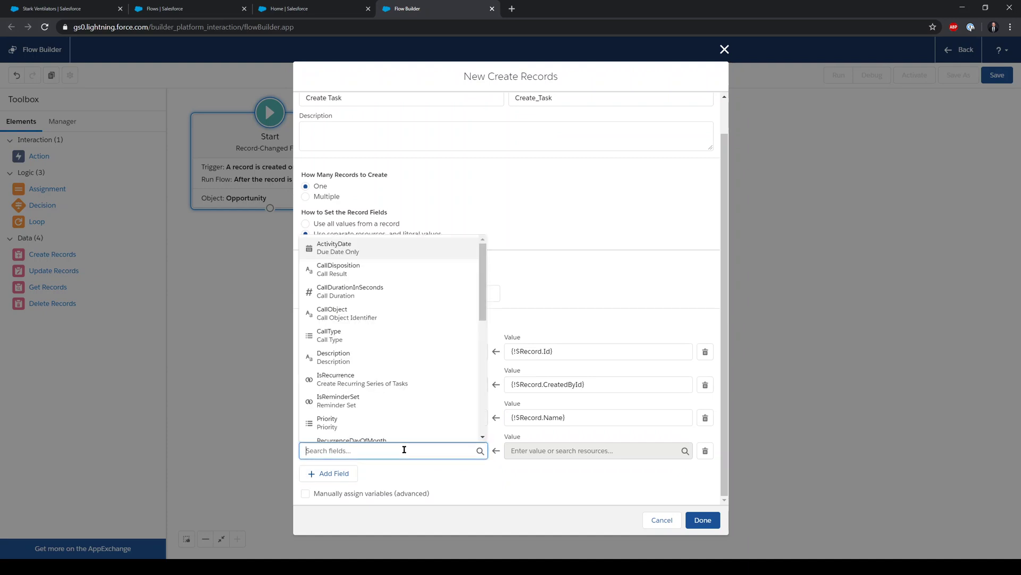
type("De")
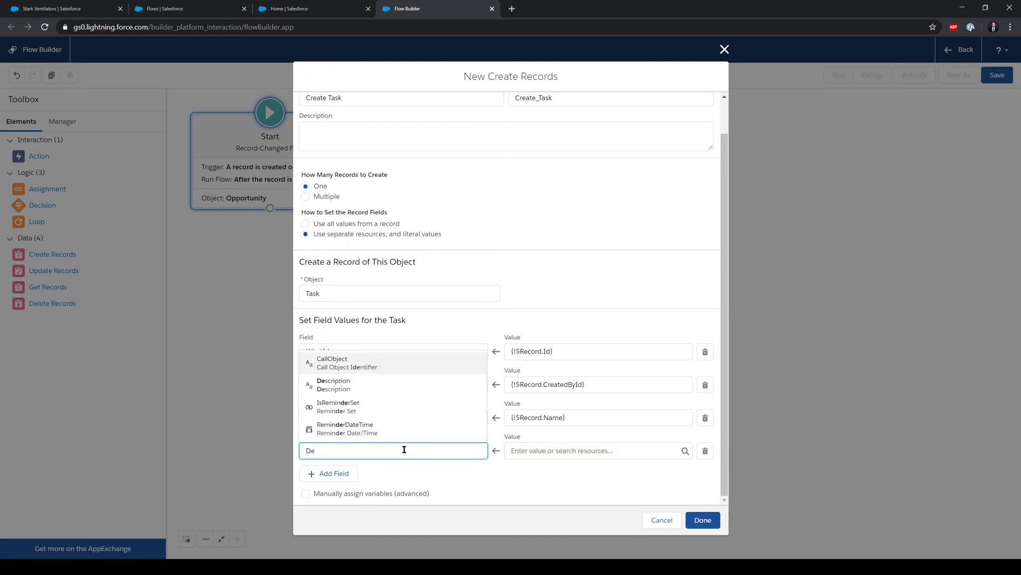
left_click(381, 388)
left_click(520, 452)
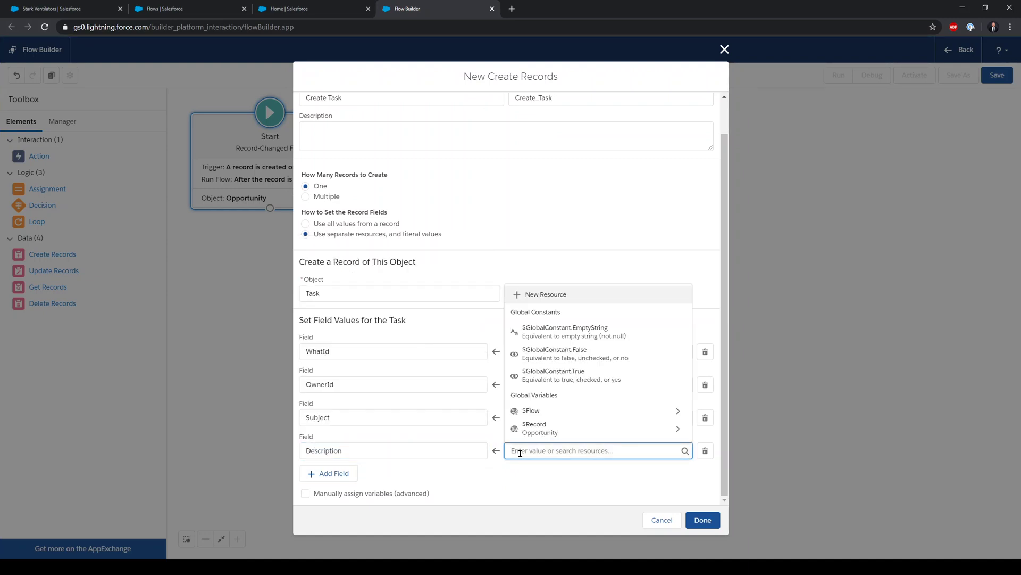
type("Please follow up")
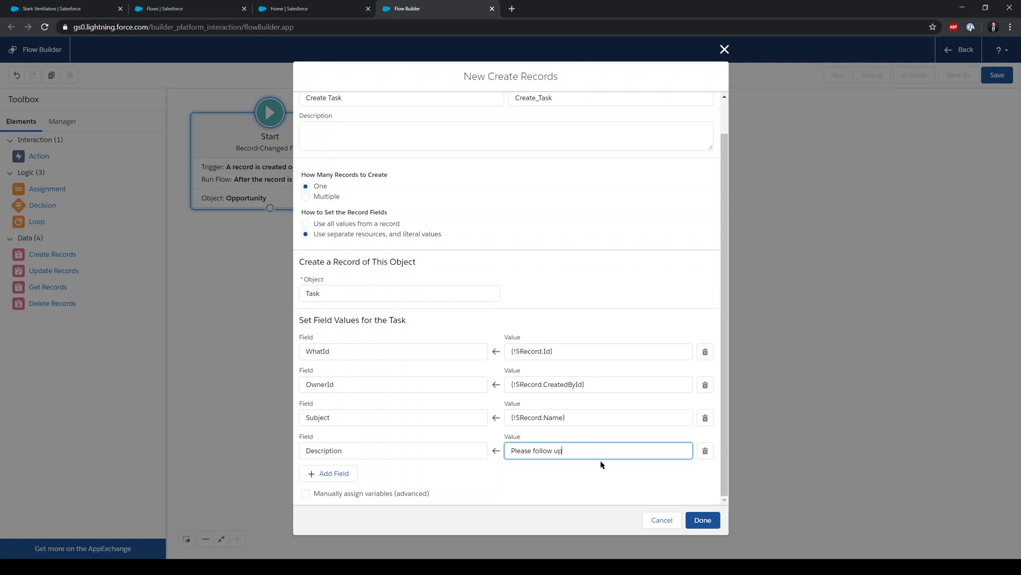
type("with all contacts")
- Add a fifth field row using ActivityDate
left_click(330, 473)
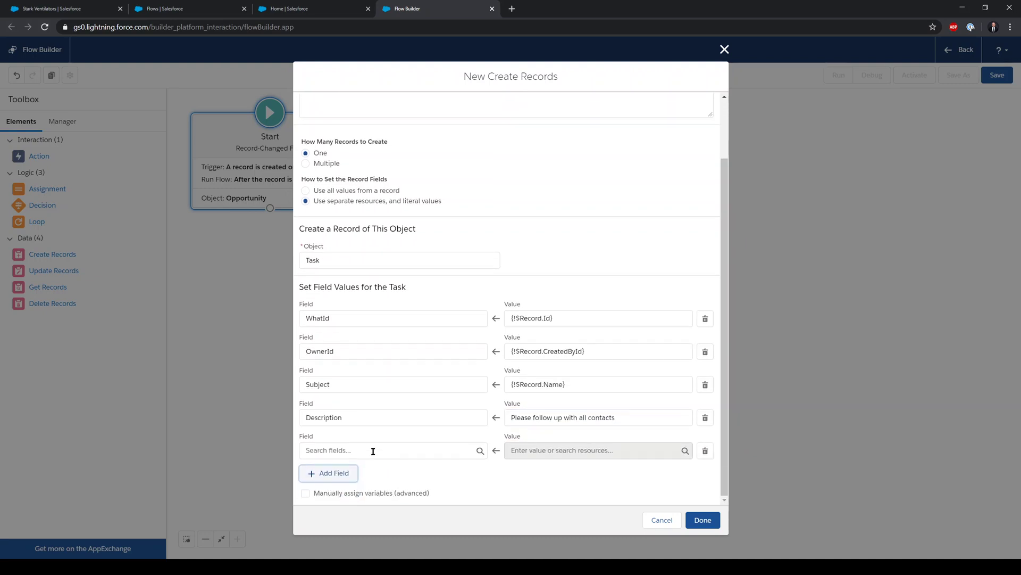
left_click(373, 451)
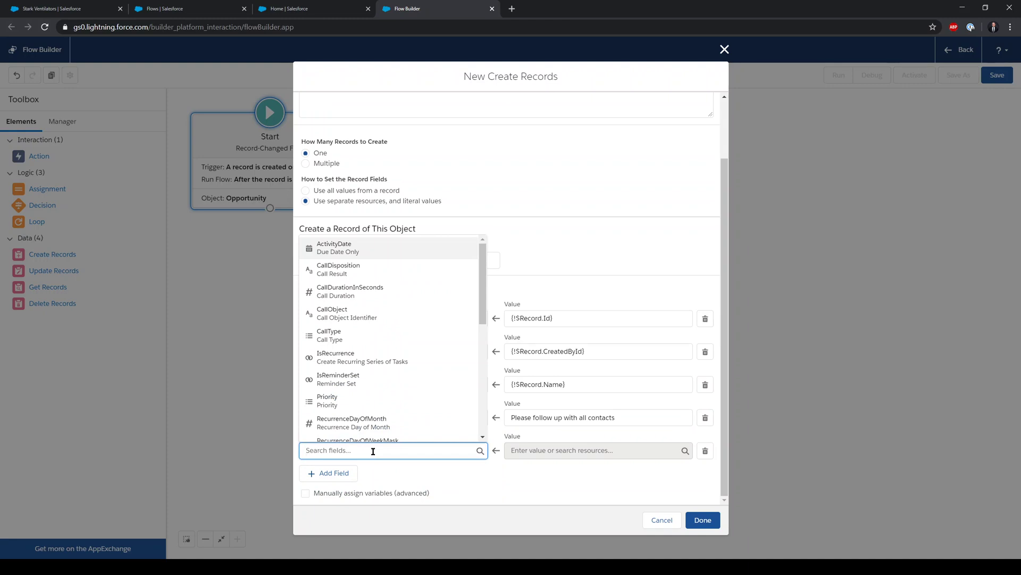
type("Date")
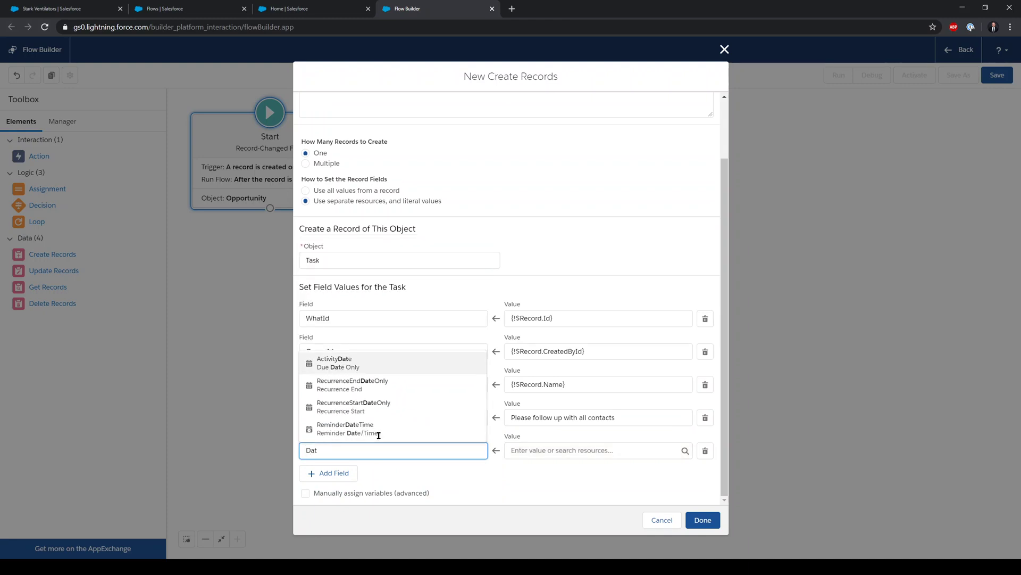
left_click(378, 366)
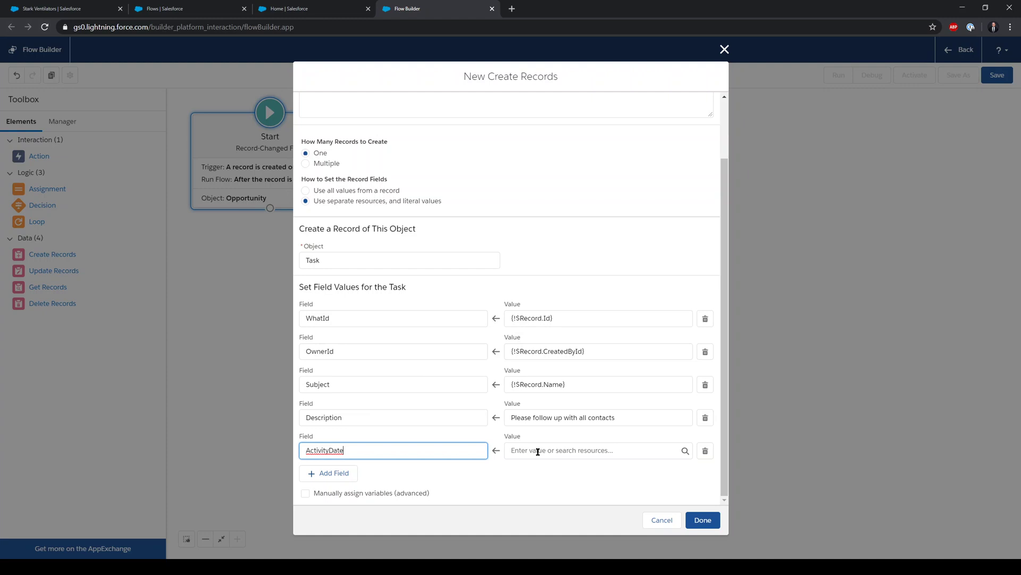
- Create the Date formula resource ThreeDays as TODAY()+3 and use it for ActivityDate
left_click(538, 452)
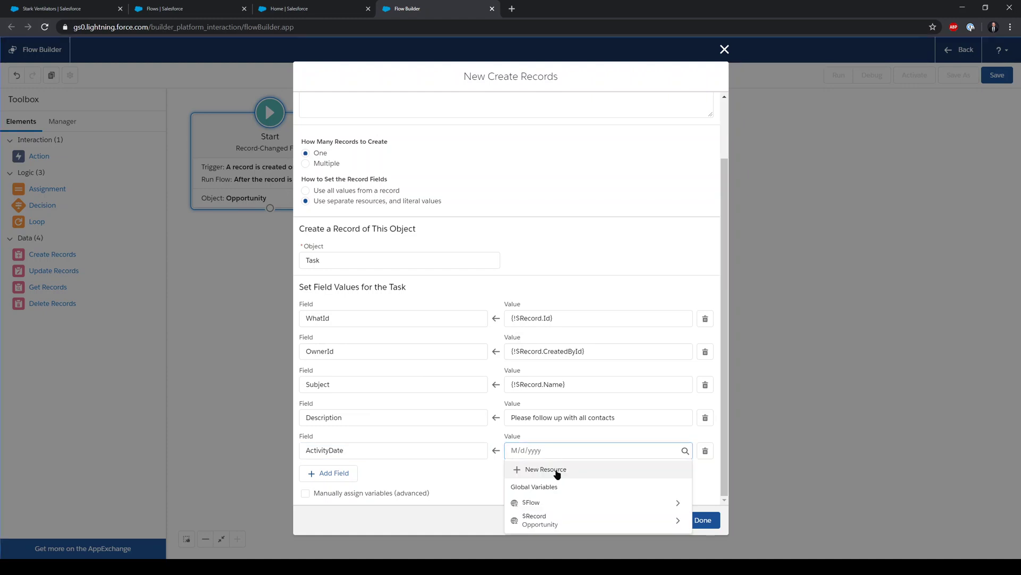
left_click(556, 470)
left_click(370, 257)
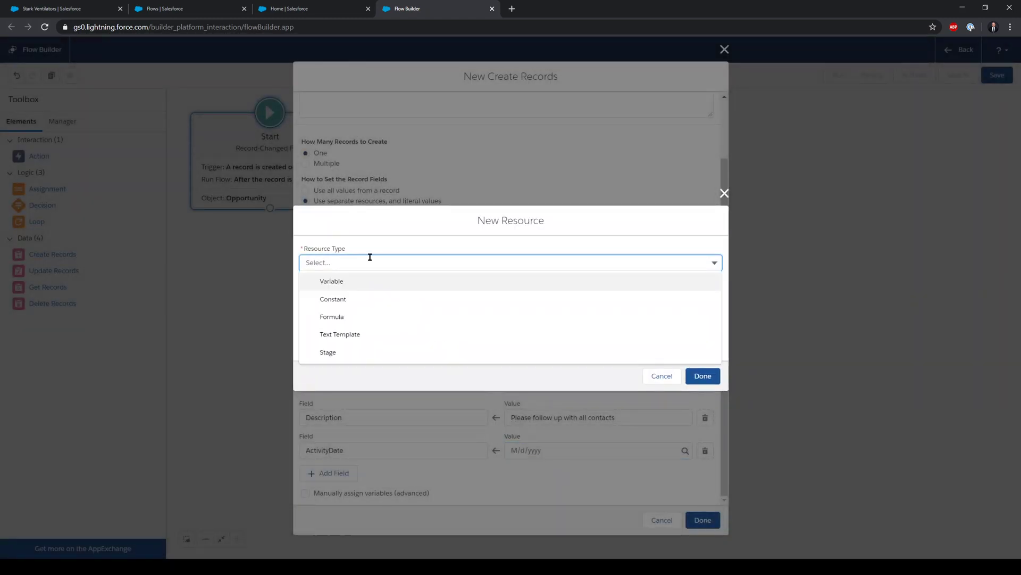
left_click(370, 317)
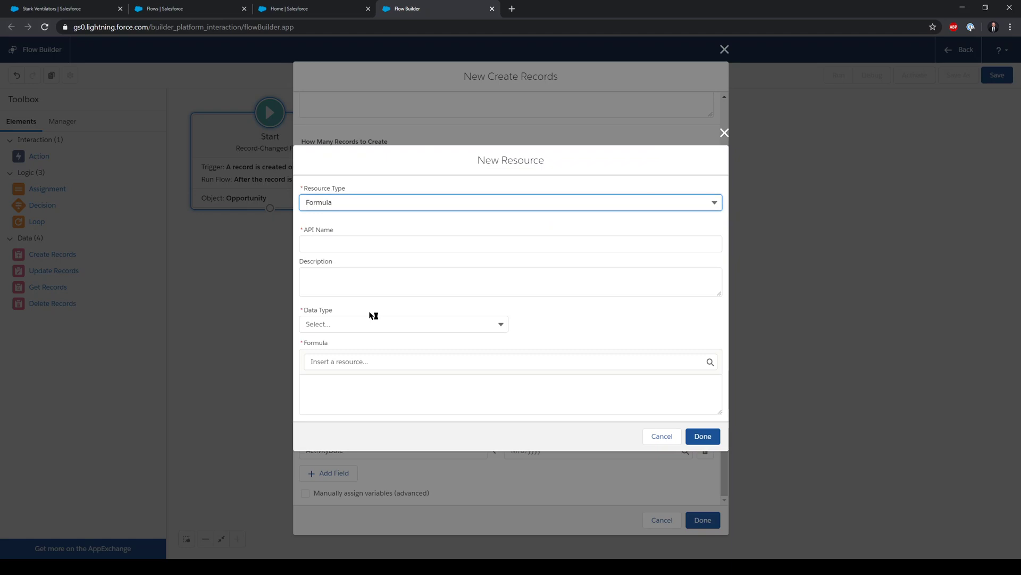
left_click(351, 245)
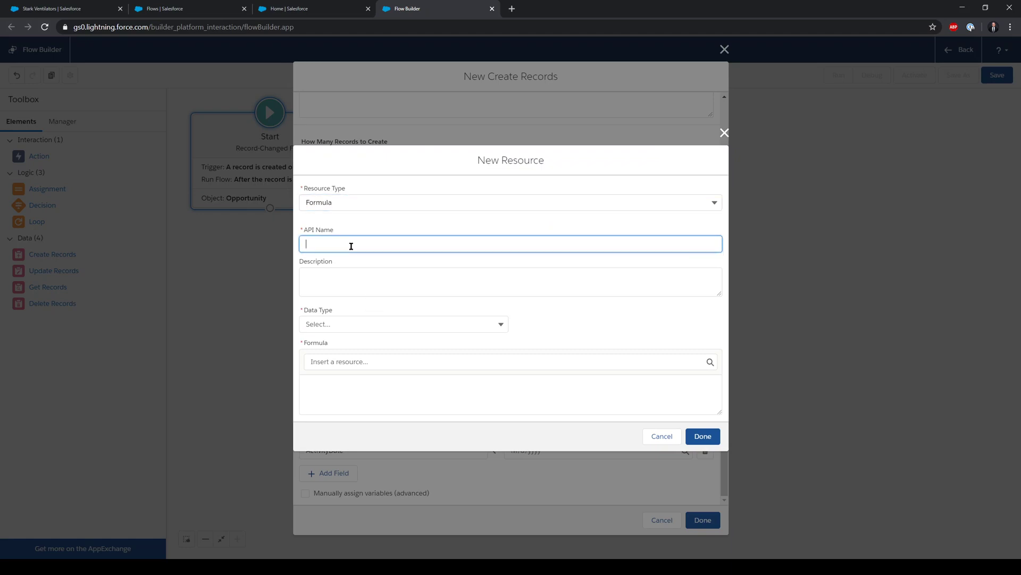
type("ThreeDays")
left_click(403, 321)
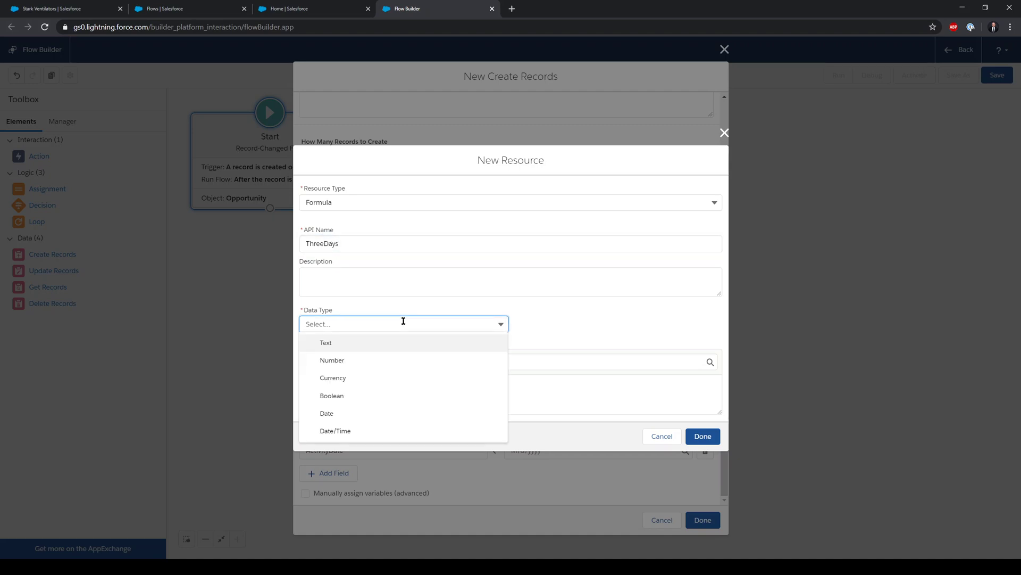
left_click(400, 411)
left_click(382, 384)
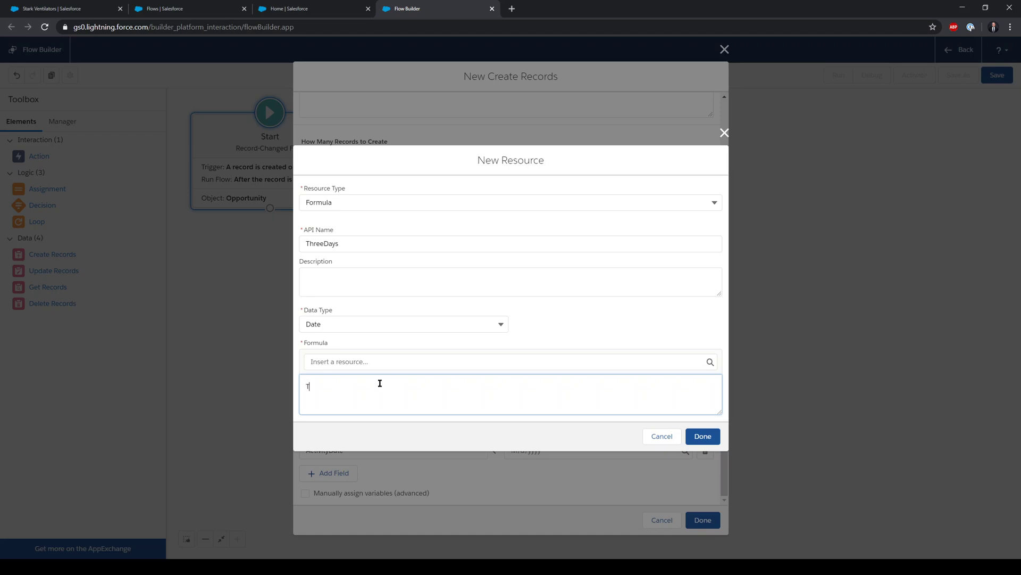
type("TODAY()+3")
left_click(700, 438)
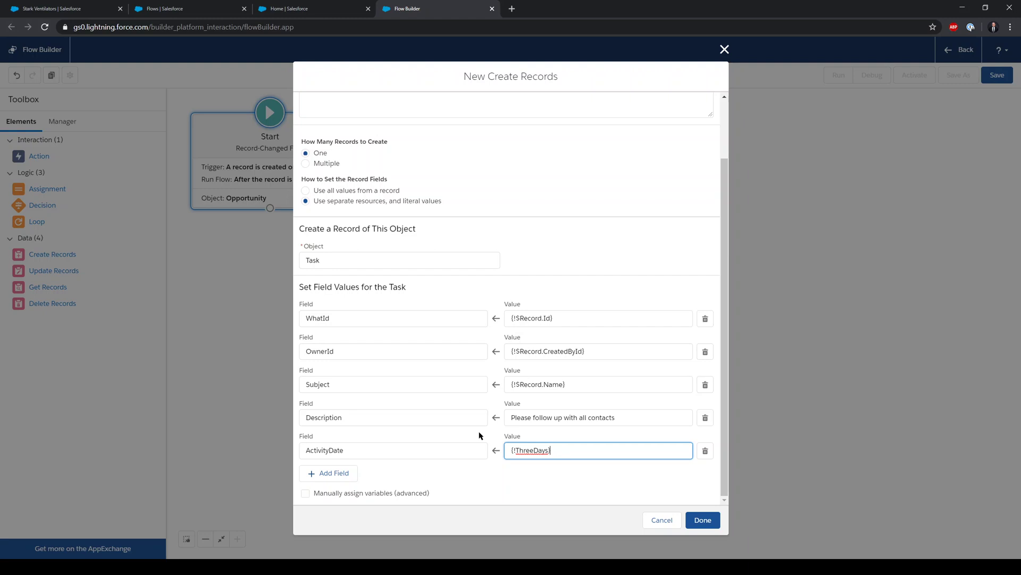
- Wire Start to the Create Task step, save the flow as CreateTaskFlow, and activate Version 1
left_click(704, 524)
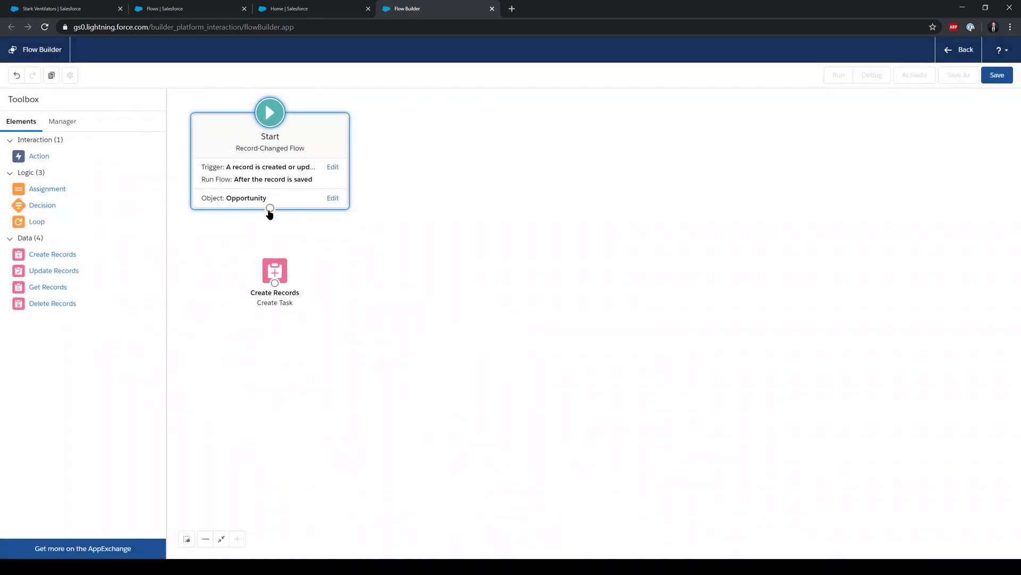
left_click_drag(269, 209, 270, 275)
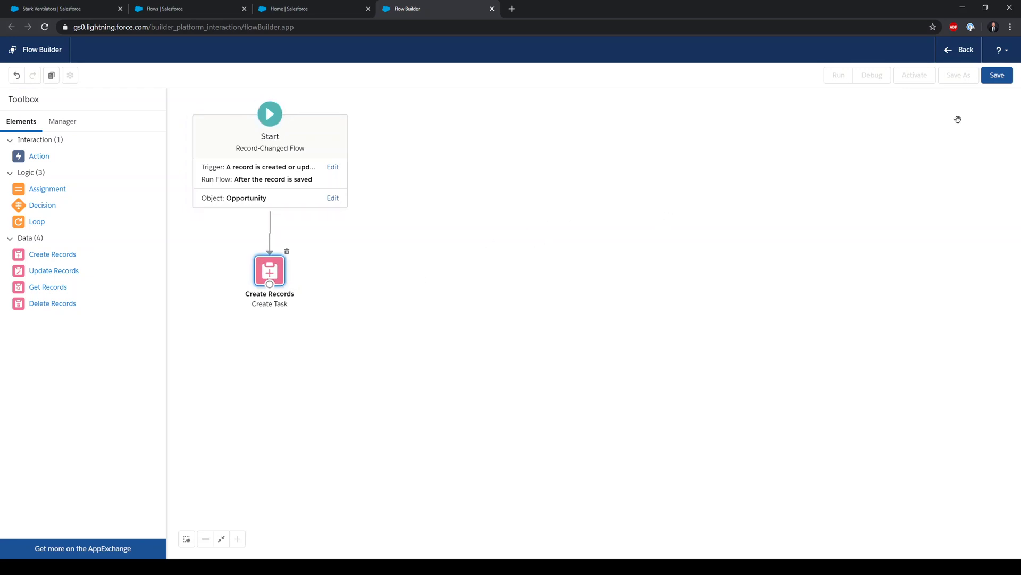
left_click(997, 79)
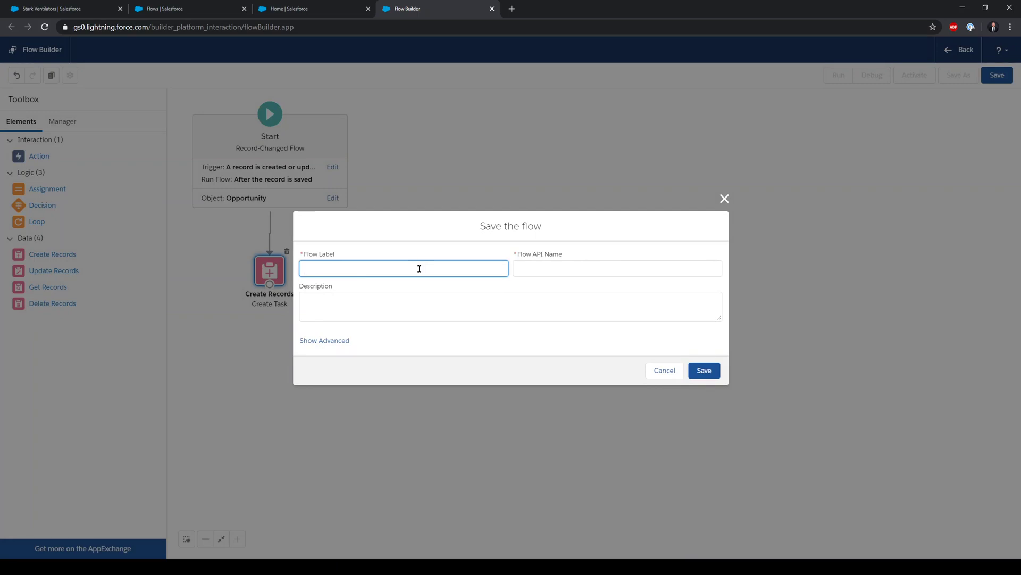
type("CreateTaskFlow")
left_click(703, 370)
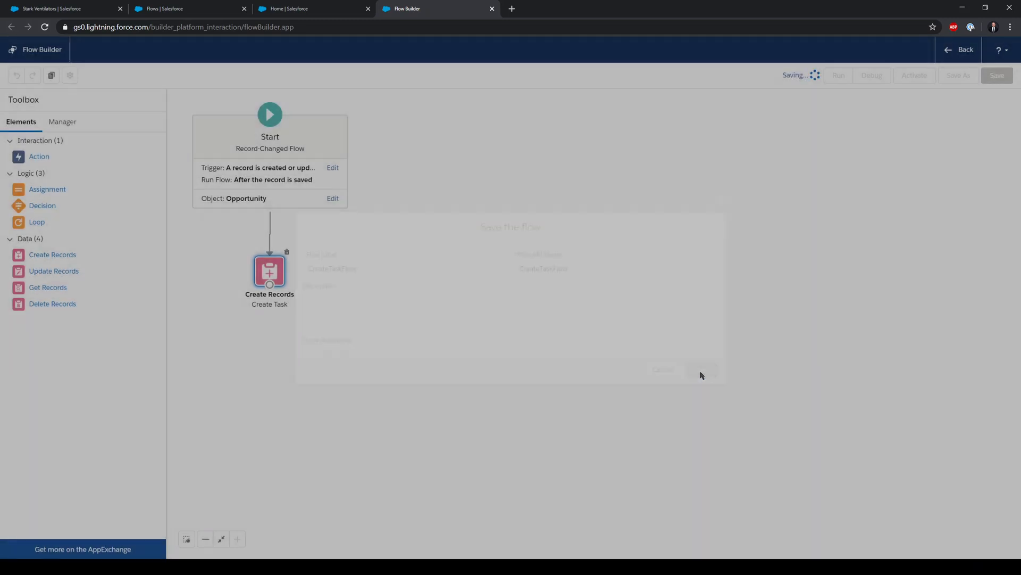
left_click(915, 79)
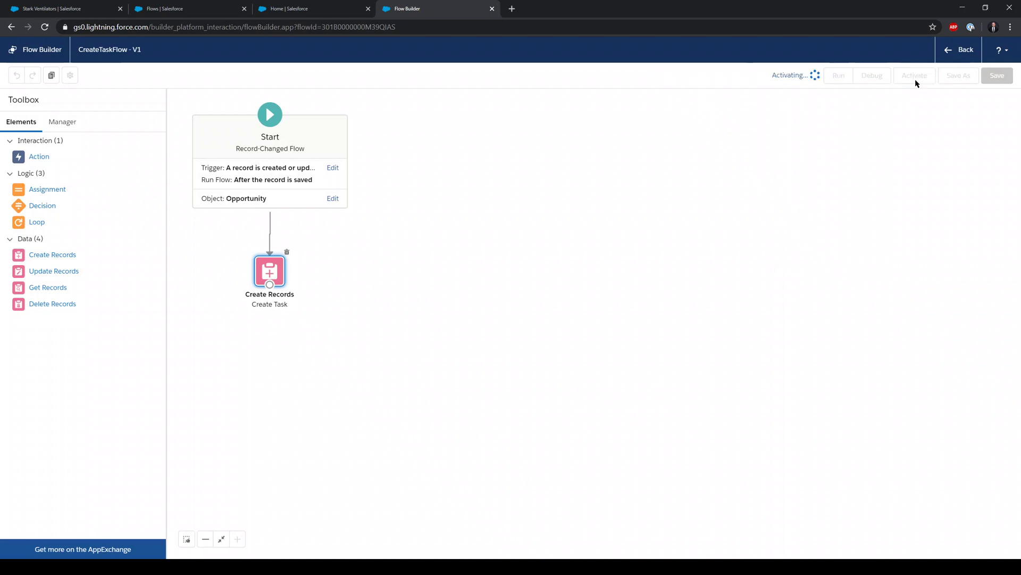
- In the first browser tab, open Stark Delivery Drones from the Recently Viewed opportunities list
left_click(70, 10)
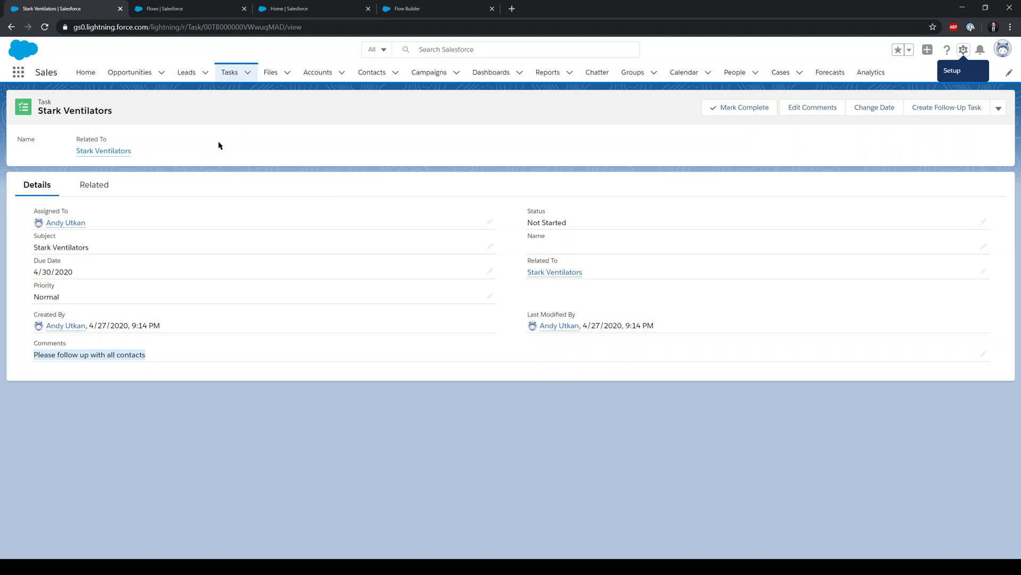
left_click(143, 75)
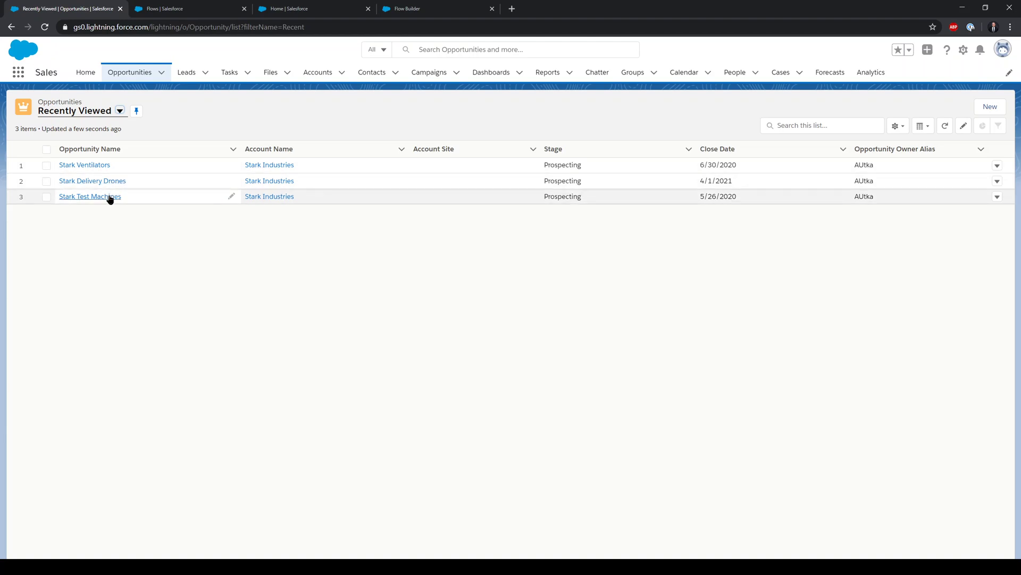
left_click(110, 182)
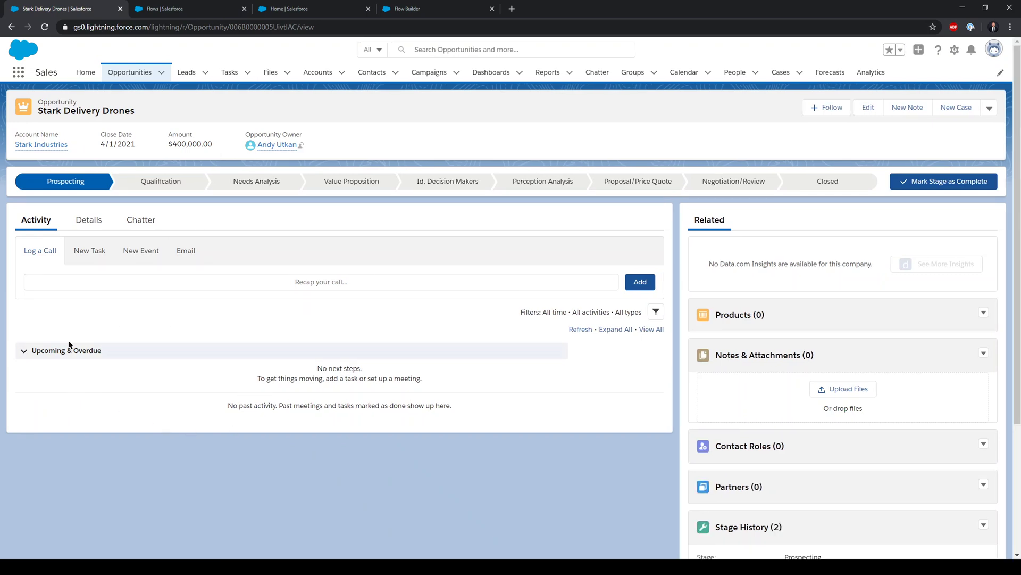
- Re-save Stark Delivery Drones unchanged, then open the new follow-up task due 4/30/2020
left_click(868, 107)
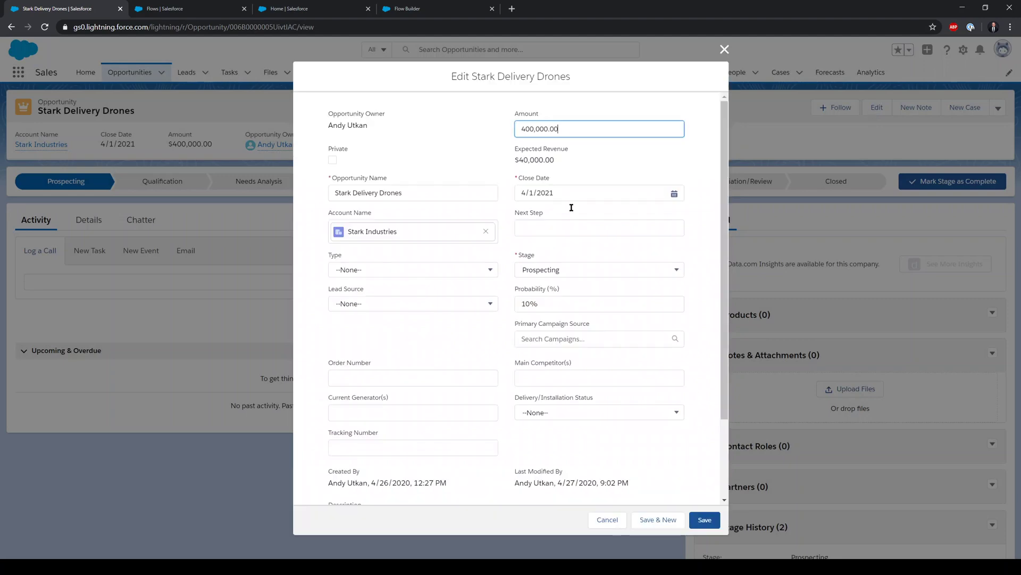
left_click(704, 520)
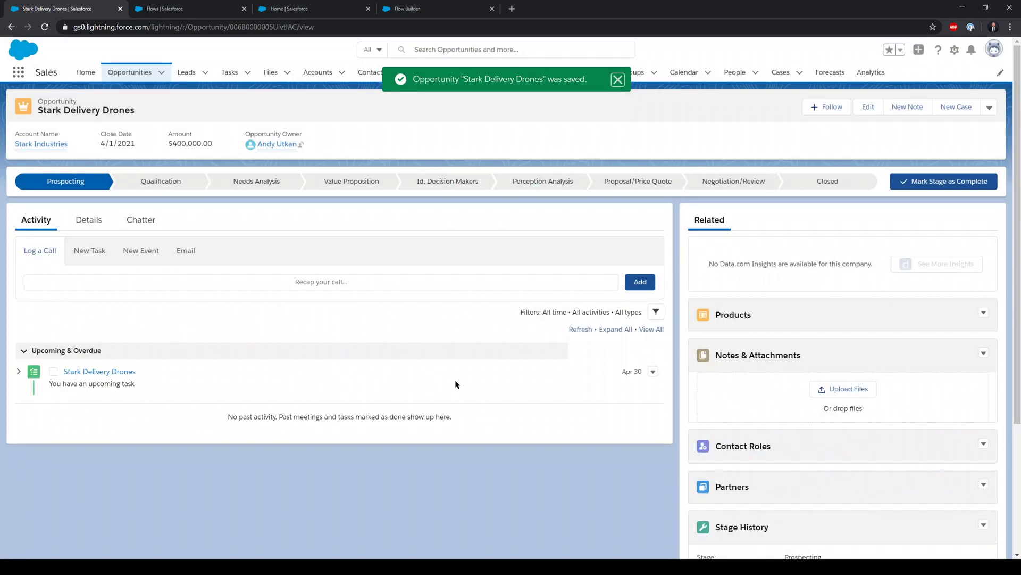
left_click(108, 376)
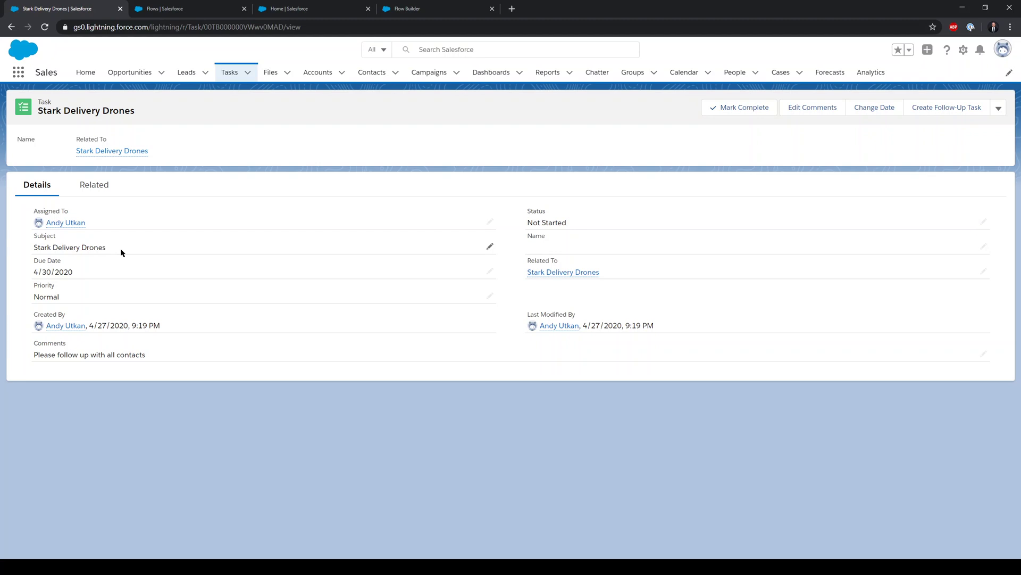
mouse_move(82, 227)
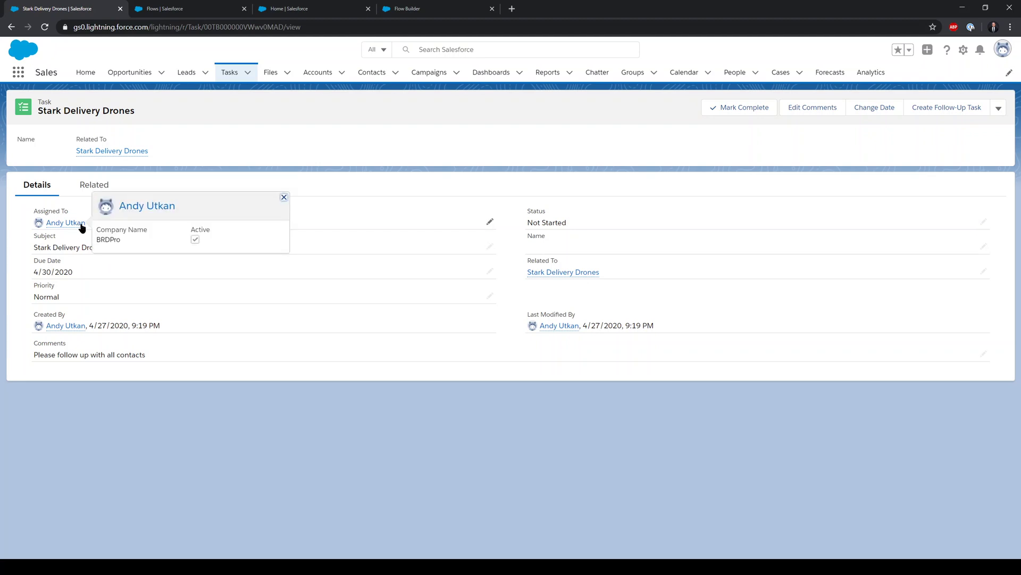